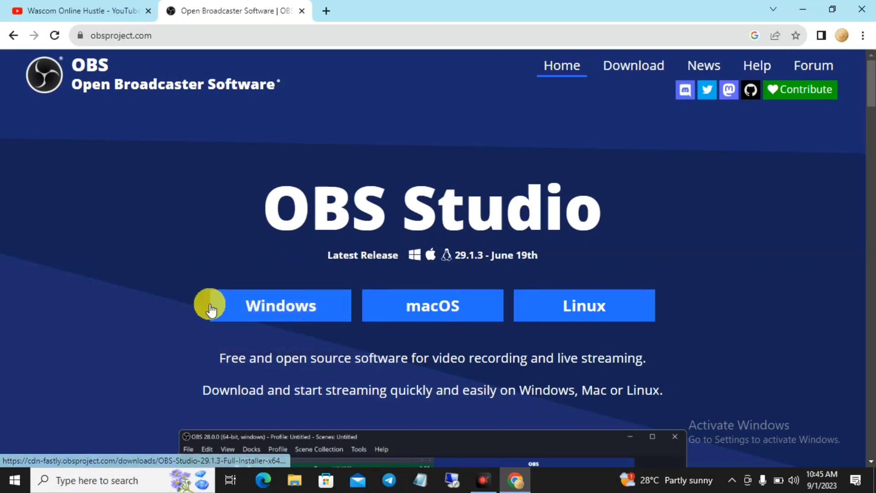
# - Download the Windows version of OBS Studio 29.1.3 and open the folder containing the finished installer
pyautogui.click(309, 309)
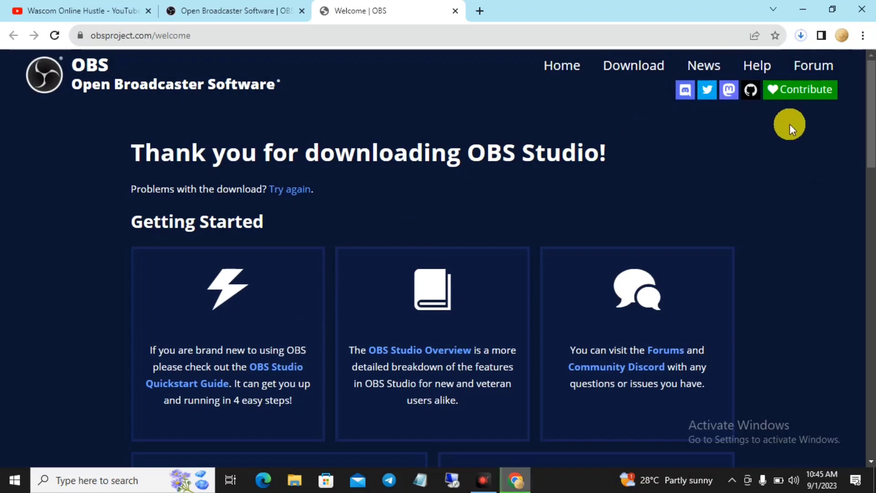
pyautogui.click(801, 38)
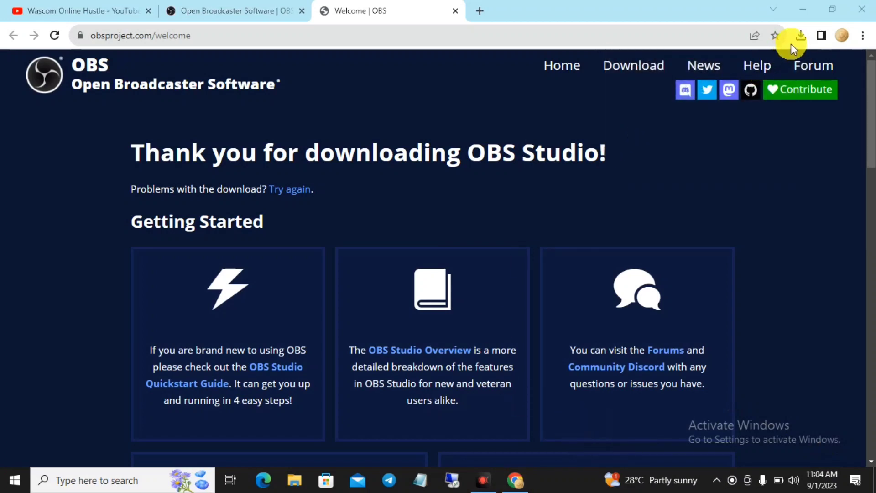
pyautogui.click(797, 39)
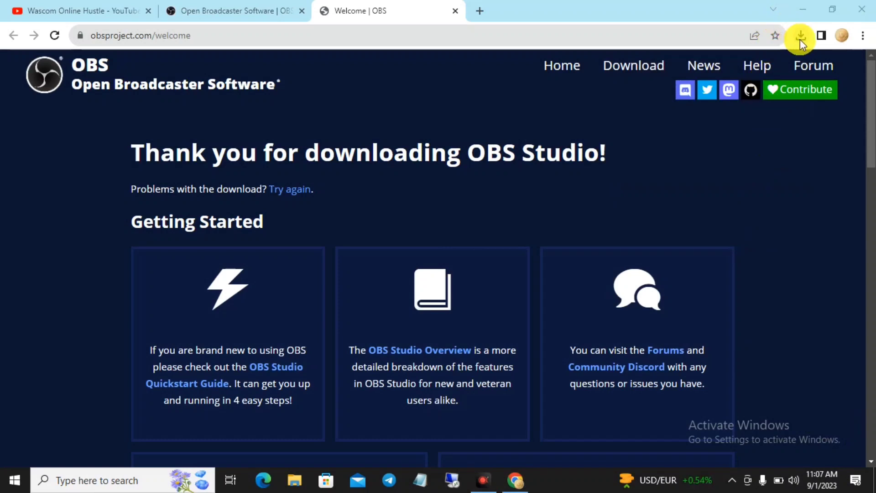
pyautogui.click(800, 39)
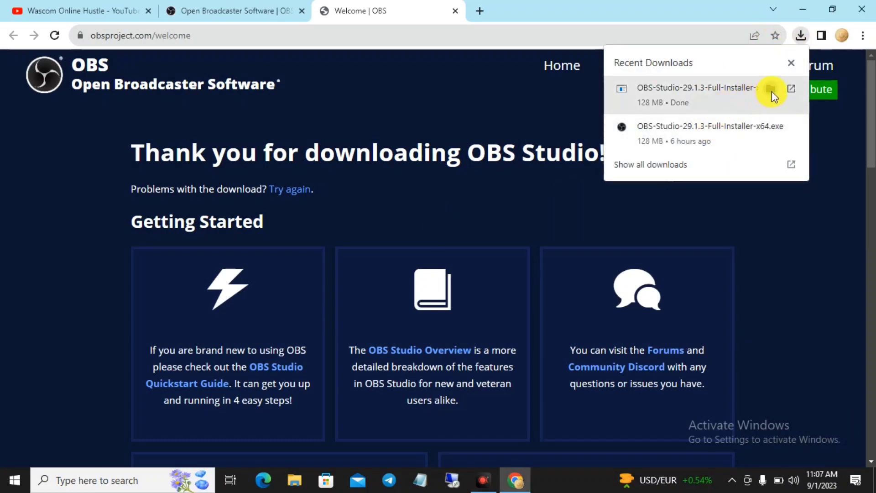
pyautogui.click(771, 90)
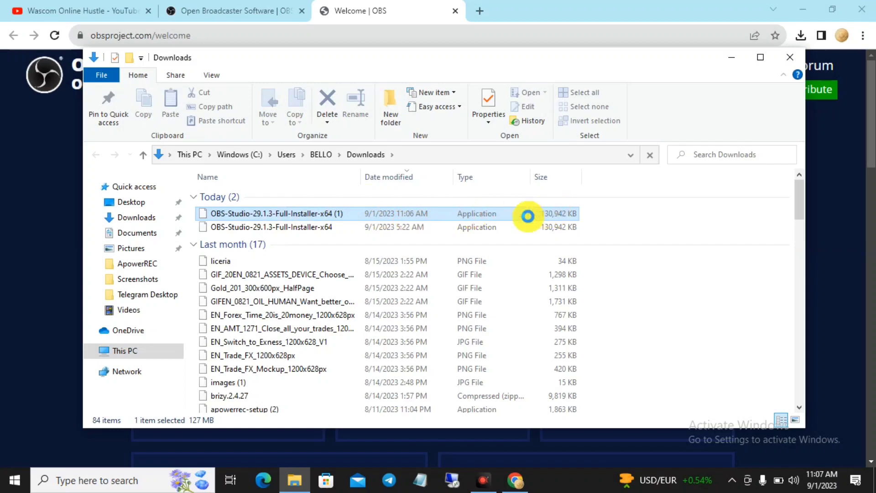
# - Run the newest OBS Studio installer, install to C:\Program Files\obs-studio\, and finish setup with OBS Studio launching
pyautogui.doubleClick(485, 213)
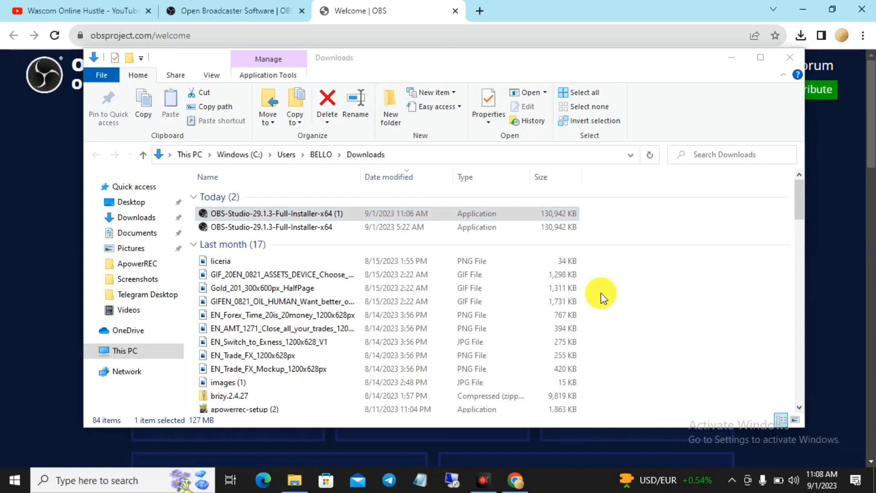
pyautogui.doubleClick(524, 210)
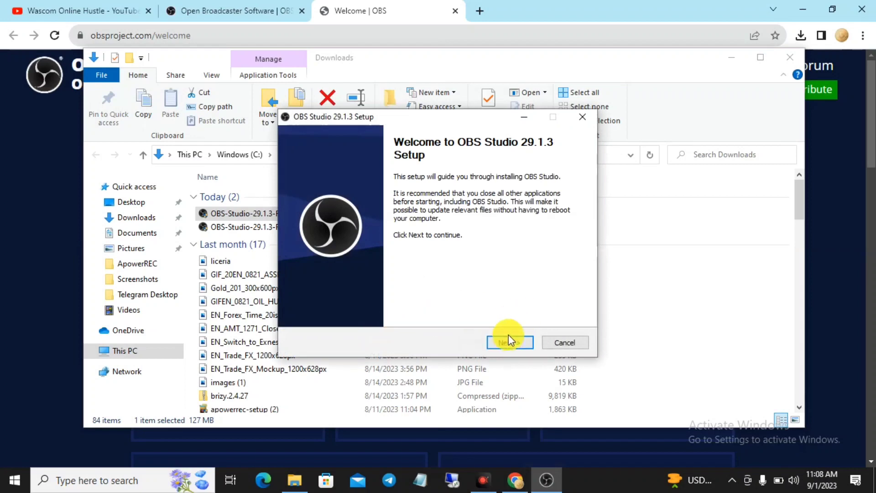
pyautogui.click(513, 340)
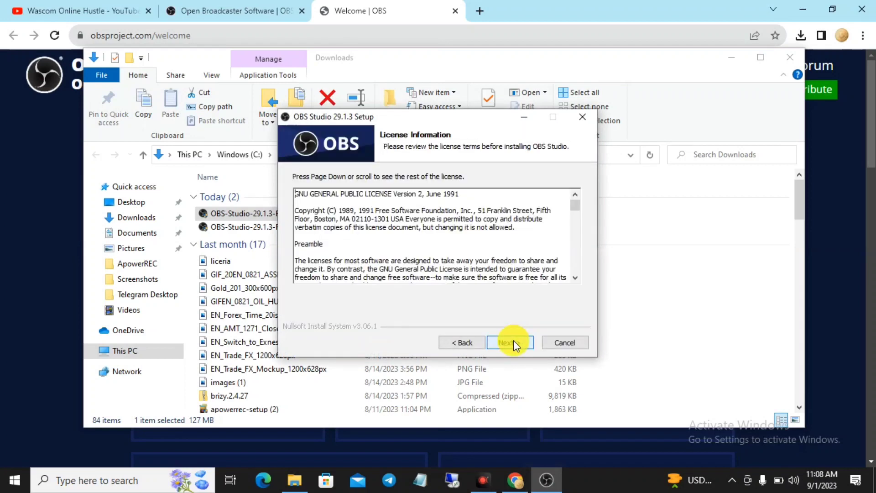
pyautogui.click(520, 345)
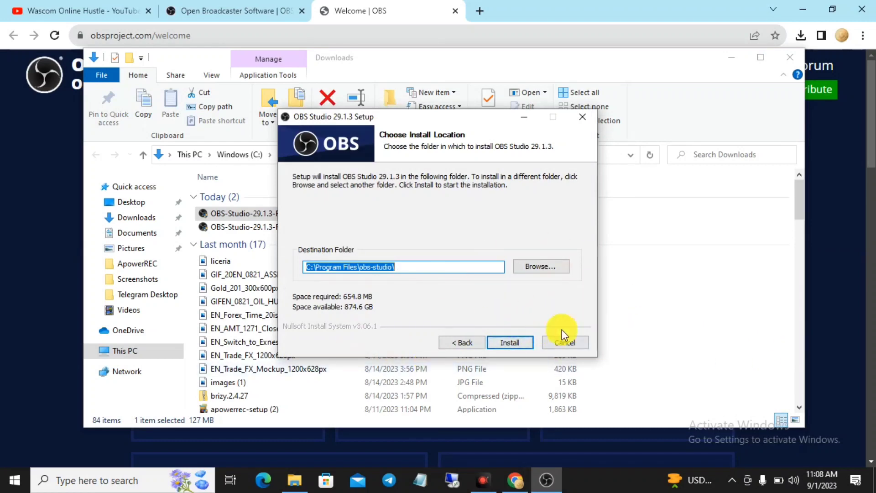
pyautogui.click(518, 342)
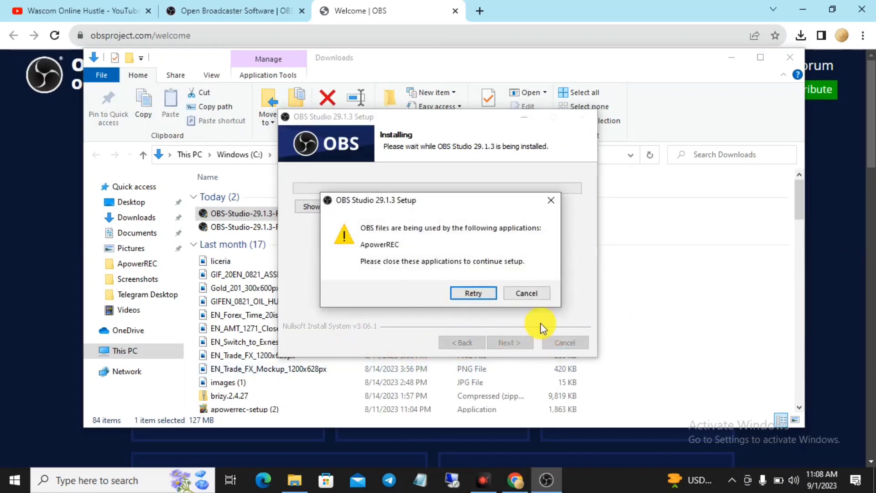
pyautogui.click(547, 202)
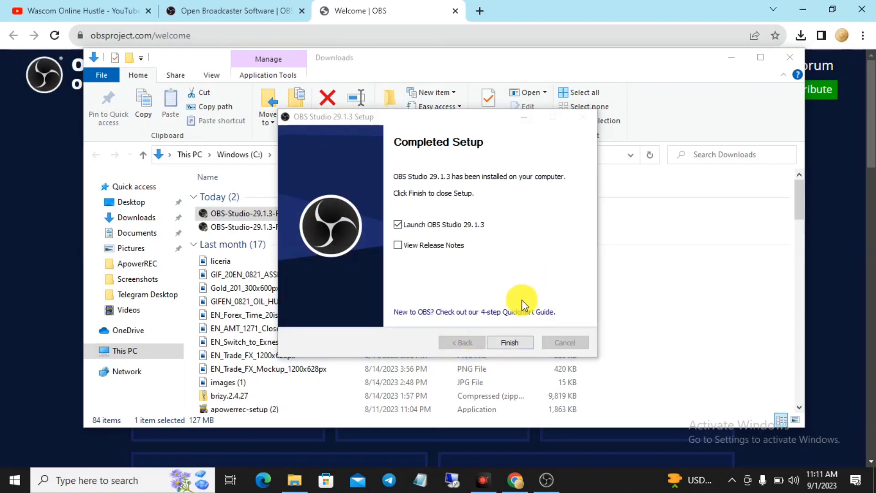
pyautogui.click(509, 342)
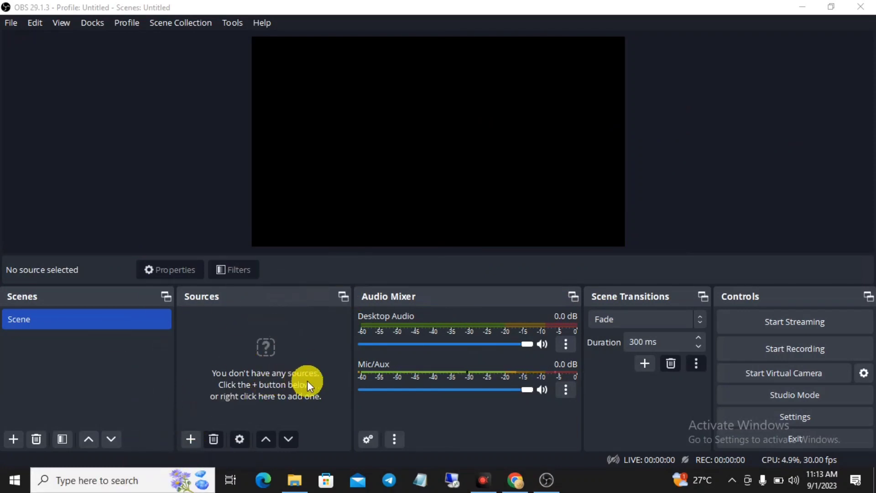
# - Add a new Audio Input Capture source to the scene using the Microphone Array (Realtek(R) Audio) device
pyautogui.click(191, 439)
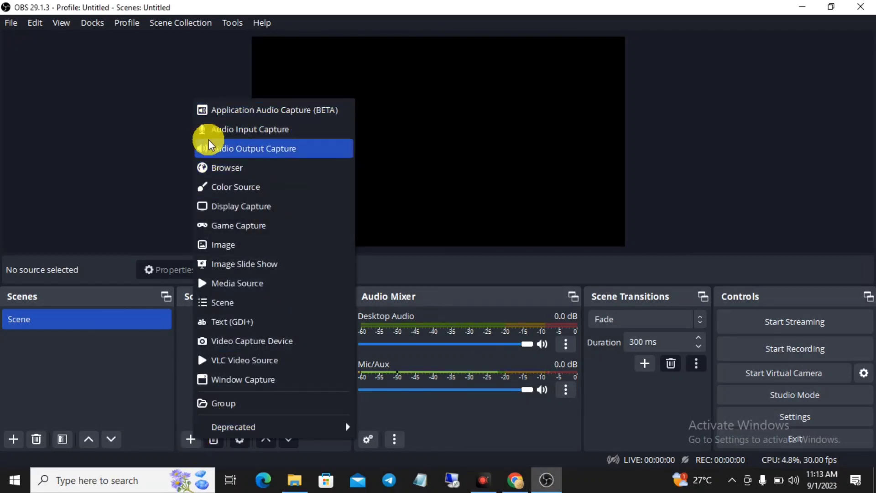
pyautogui.click(314, 128)
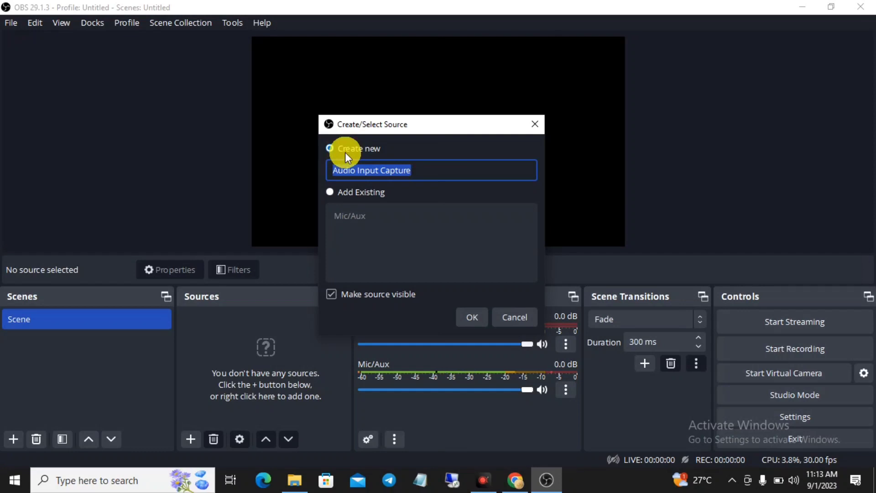
pyautogui.click(331, 193)
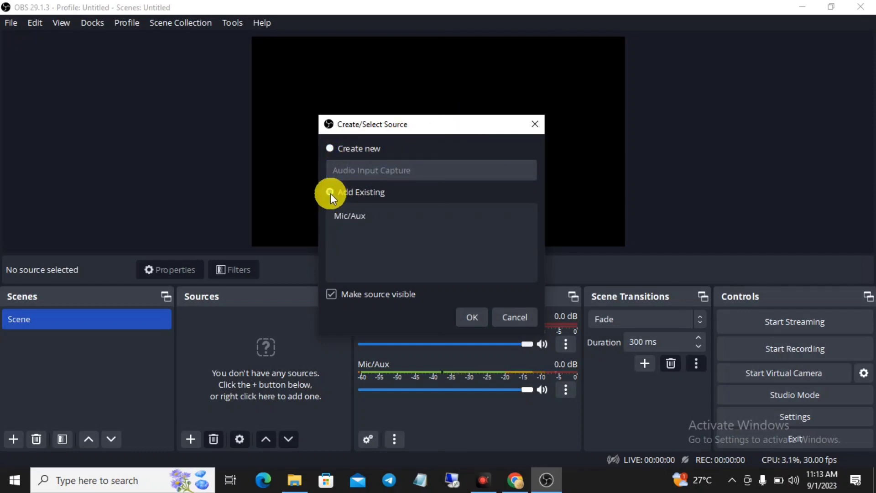
pyautogui.click(332, 146)
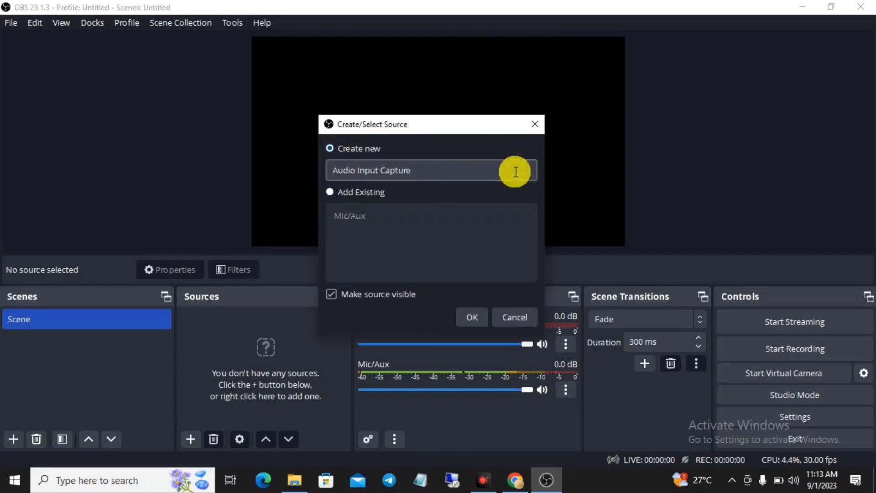
pyautogui.click(478, 314)
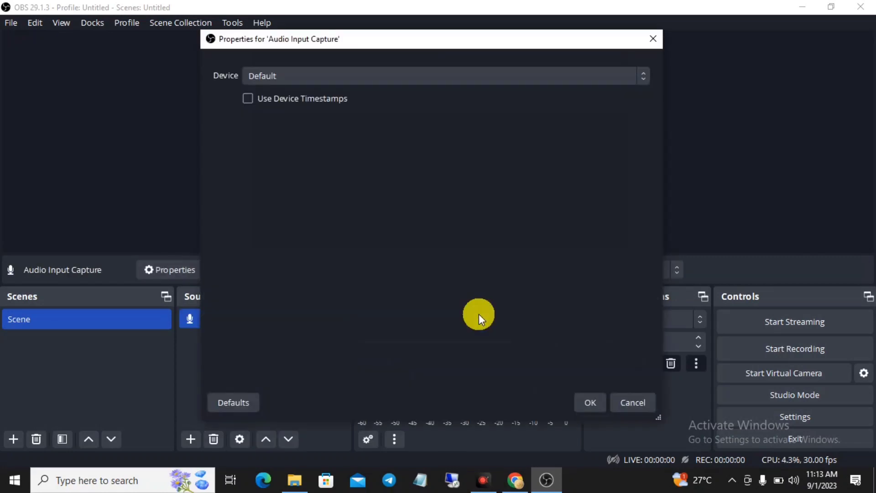
pyautogui.click(458, 82)
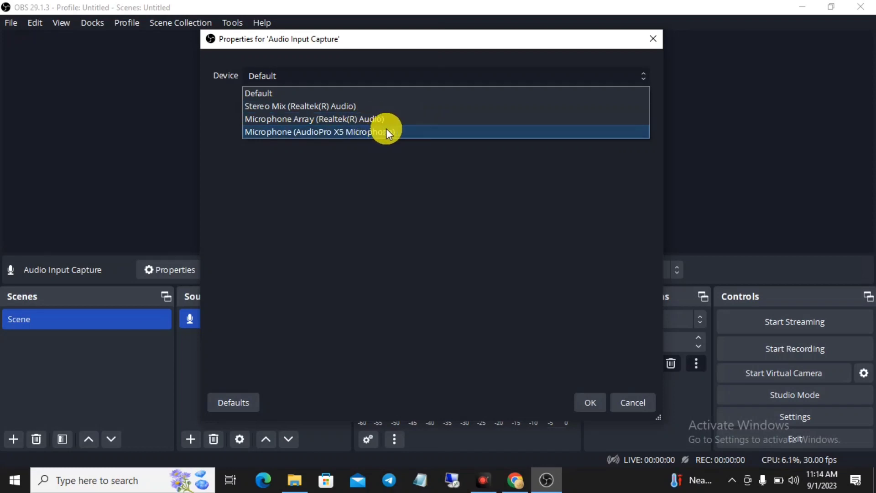
pyautogui.click(430, 120)
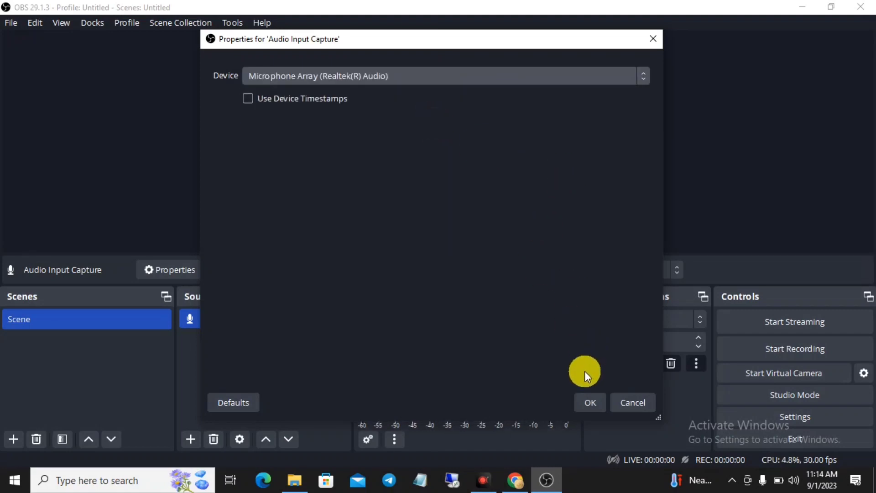
pyautogui.click(591, 403)
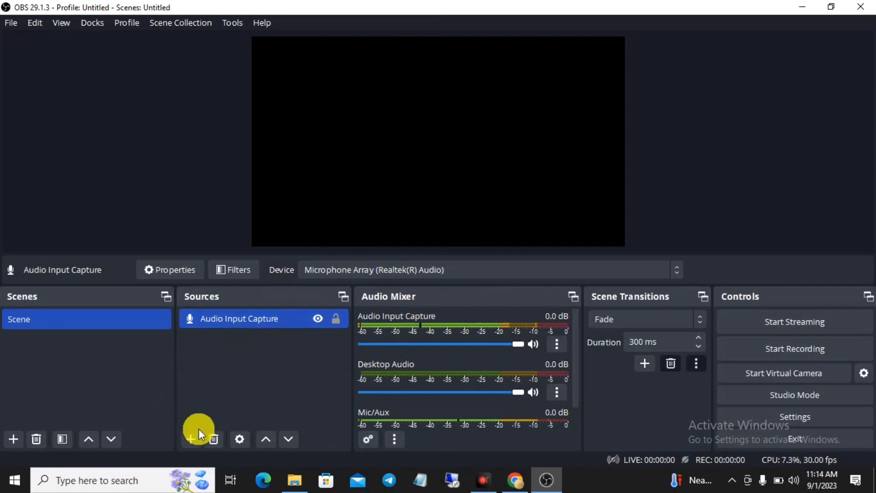
# - Add a new Display Capture source with the Automatic capture method and the 1366x768 primary monitor
pyautogui.click(190, 440)
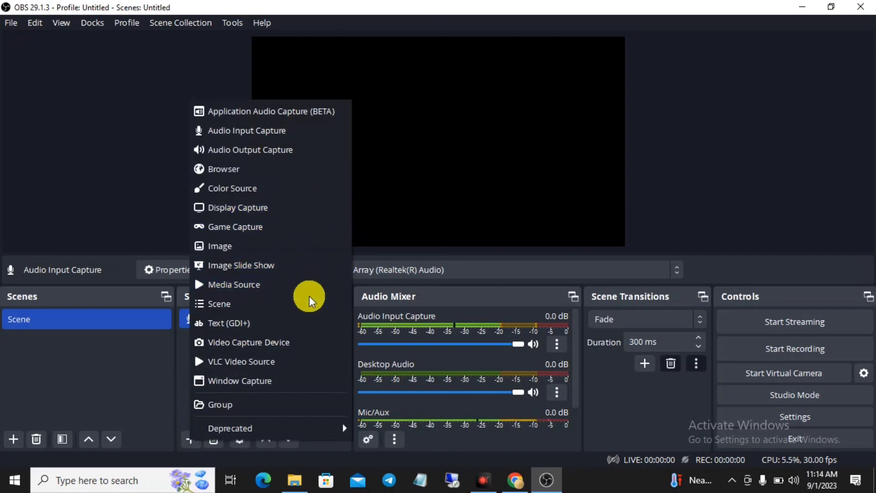
pyautogui.click(325, 211)
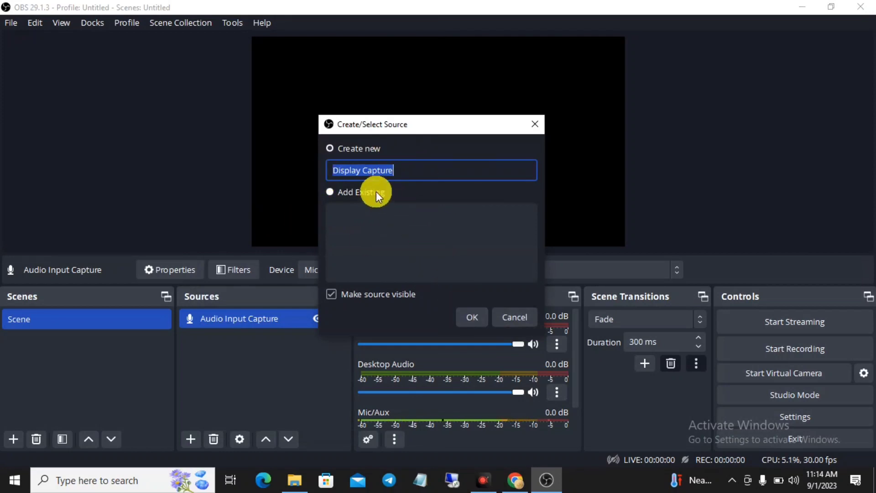
pyautogui.click(469, 319)
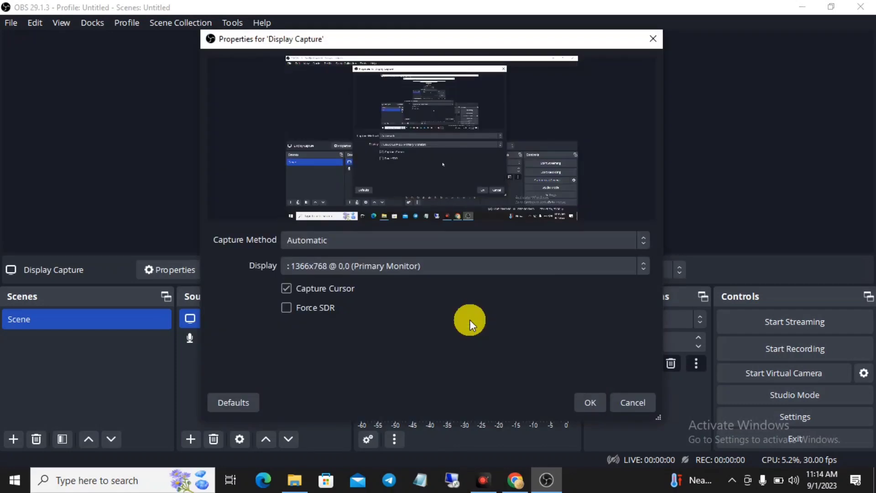
pyautogui.click(486, 243)
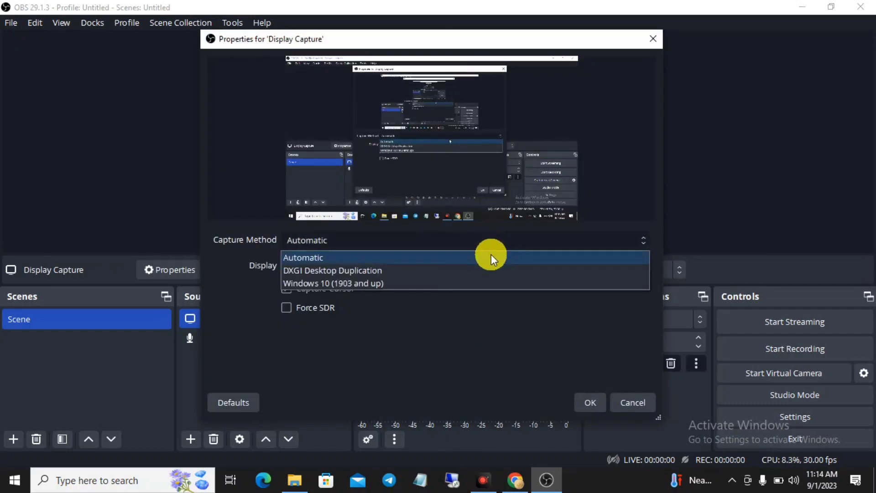
pyautogui.click(491, 256)
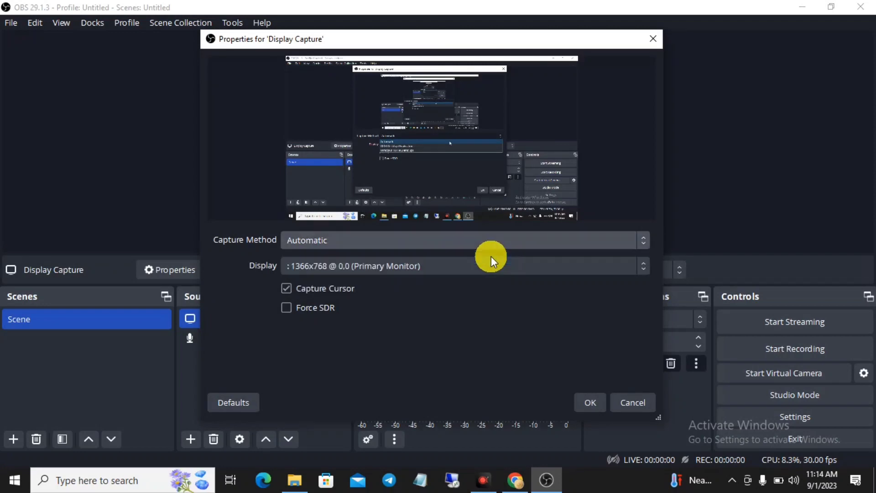
pyautogui.click(468, 266)
pyautogui.click(471, 281)
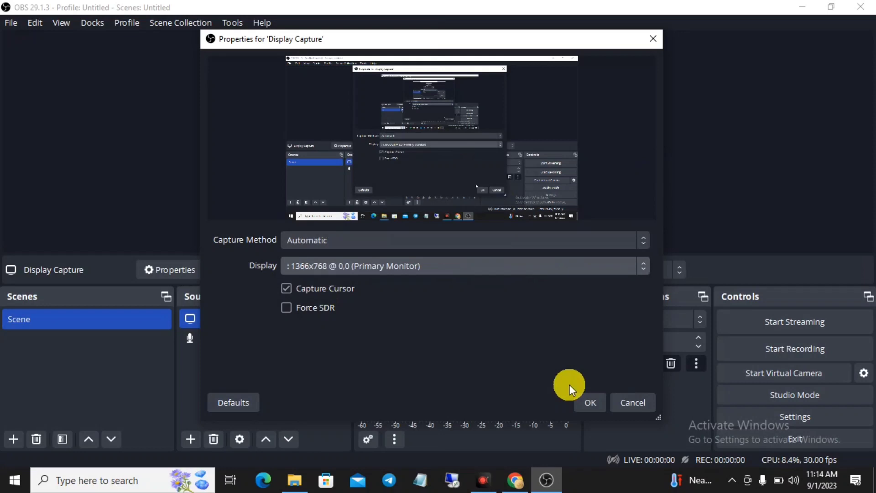
pyautogui.click(593, 402)
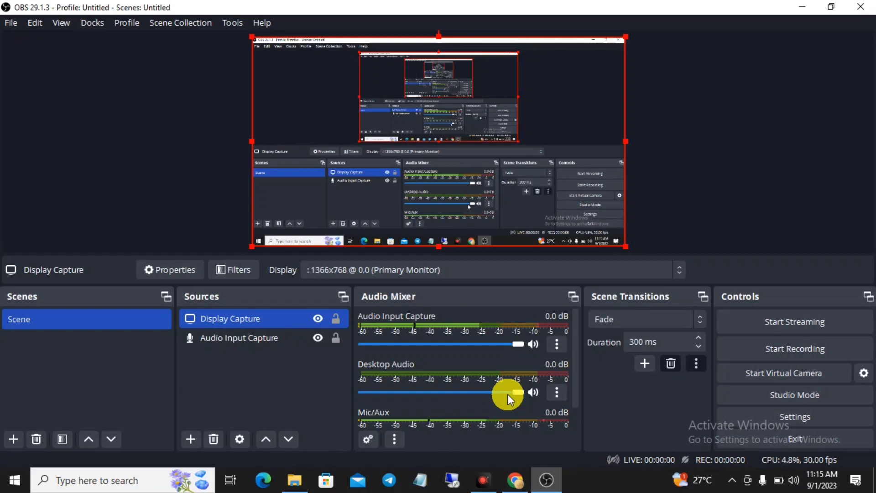
# - Add a new Video Capture Device source using the HP TrueVision HD Camera with Device Default as the resolution/FPS type
pyautogui.click(190, 438)
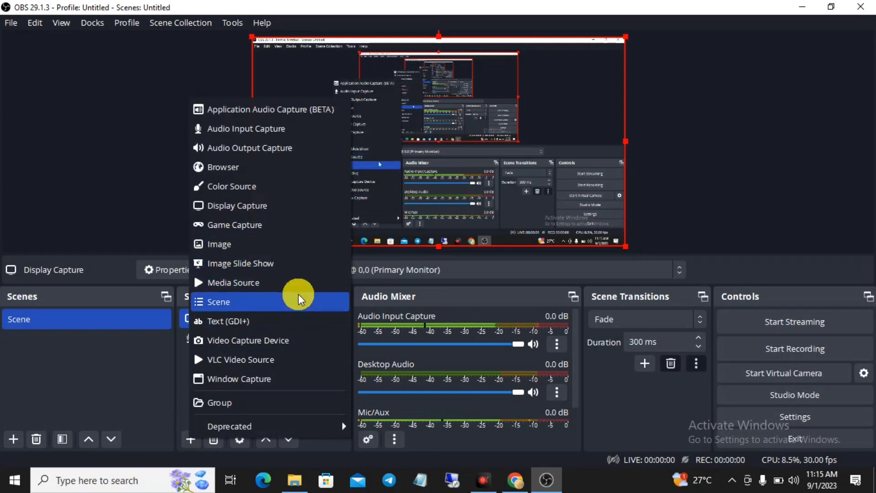
pyautogui.click(313, 340)
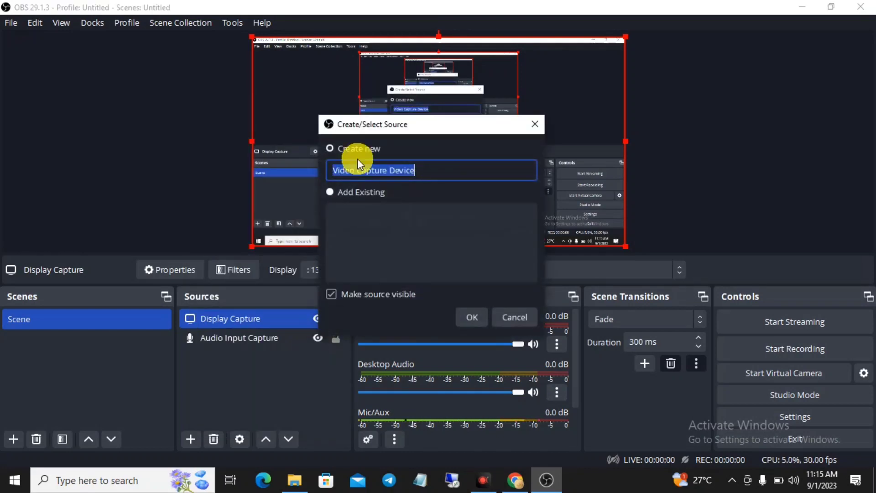
pyautogui.click(470, 320)
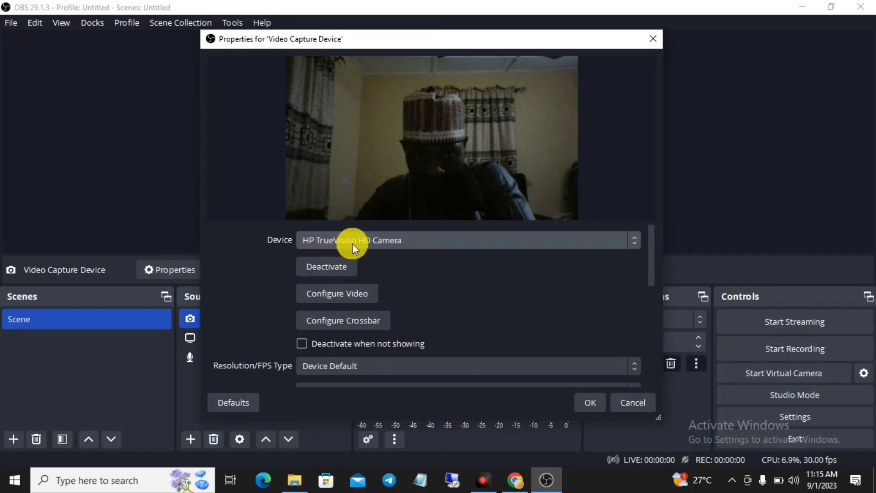
pyautogui.click(442, 243)
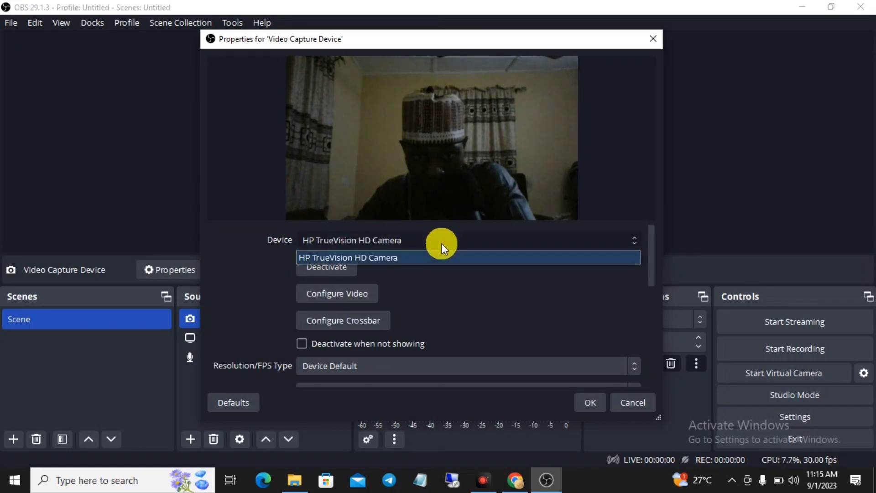
pyautogui.click(464, 256)
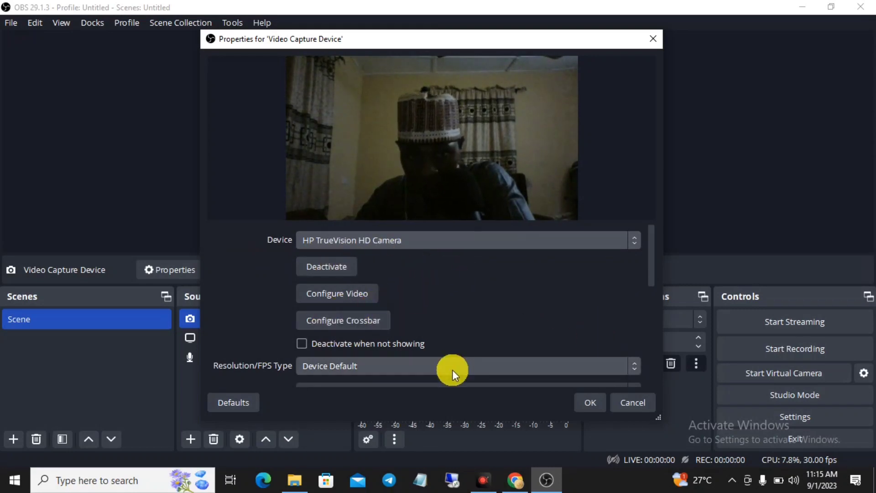
pyautogui.click(426, 371)
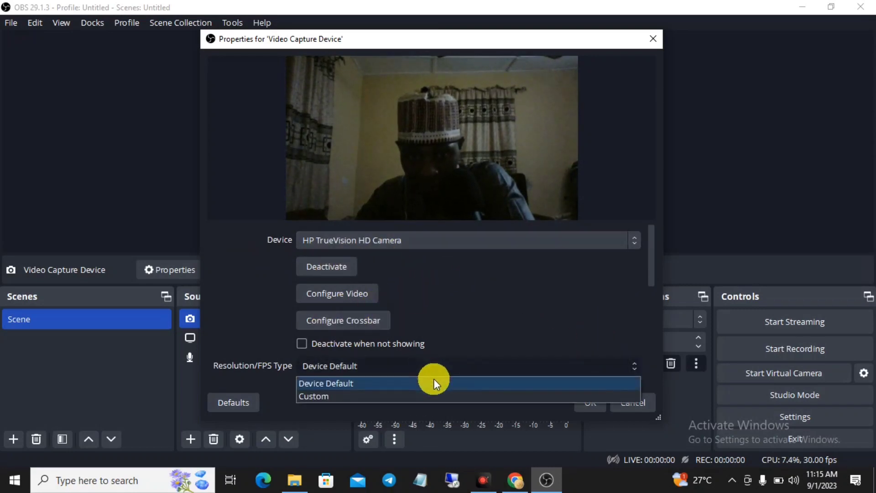
pyautogui.click(415, 384)
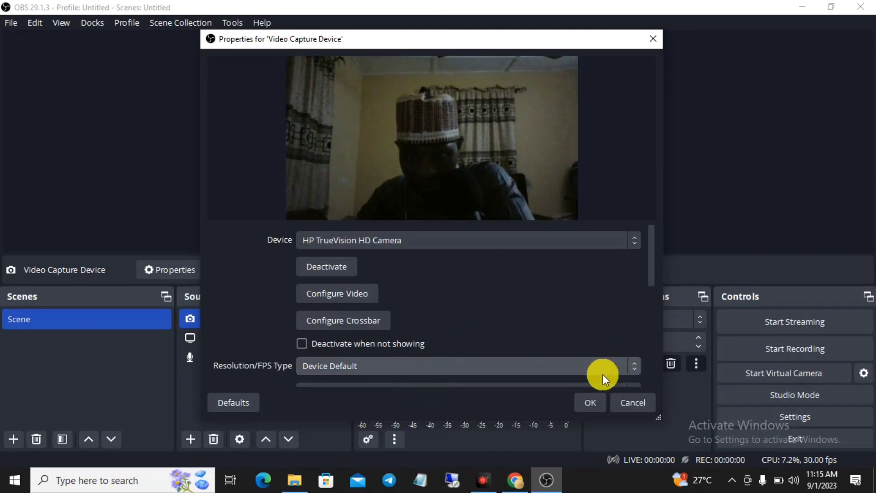
pyautogui.click(588, 403)
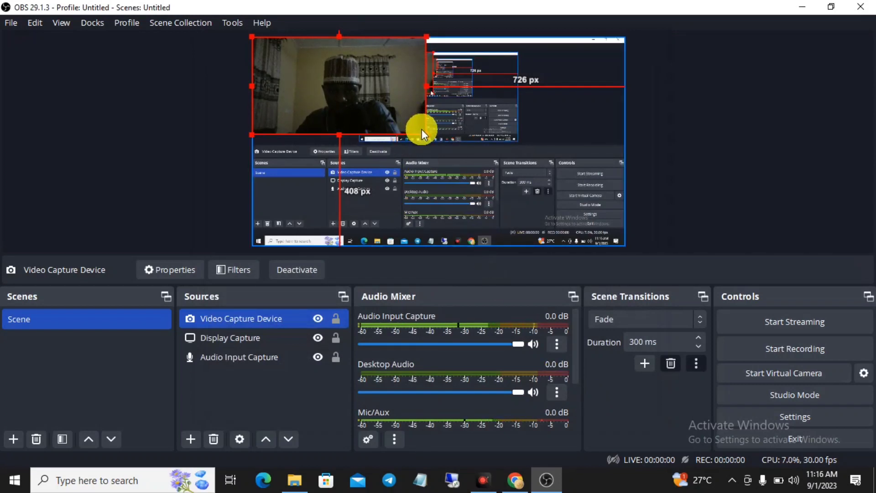
# - Shrink the webcam source to a small thumbnail and place it in the lower-right corner of the scene canvas
pyautogui.moveTo(425, 132); pyautogui.dragTo(299, 63)
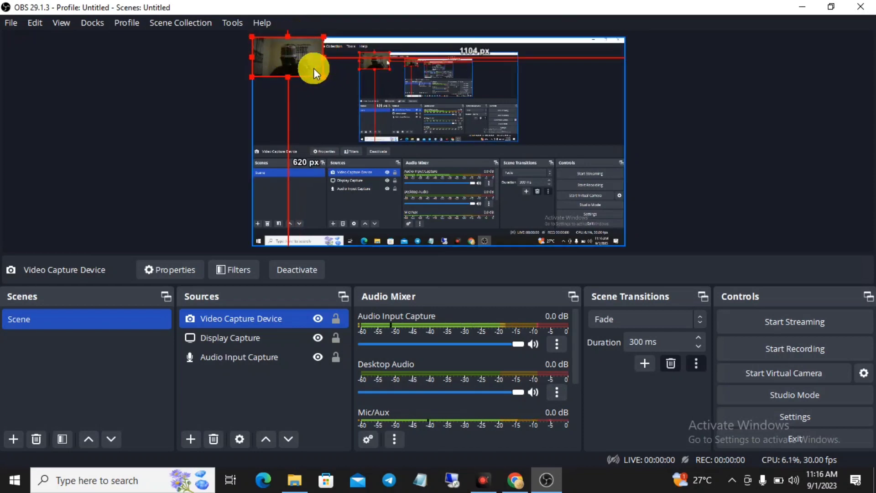
pyautogui.click(304, 55)
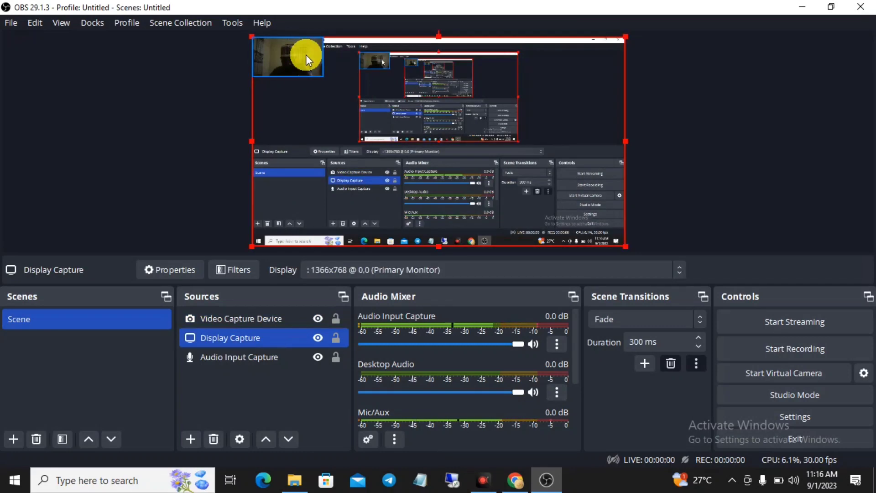
pyautogui.click(306, 55)
pyautogui.moveTo(324, 77); pyautogui.dragTo(617, 214)
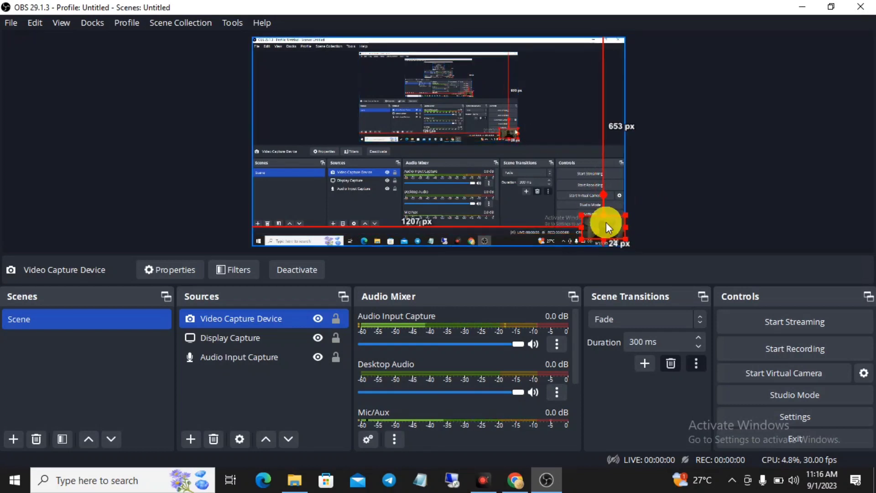
pyautogui.click(673, 207)
pyautogui.click(612, 229)
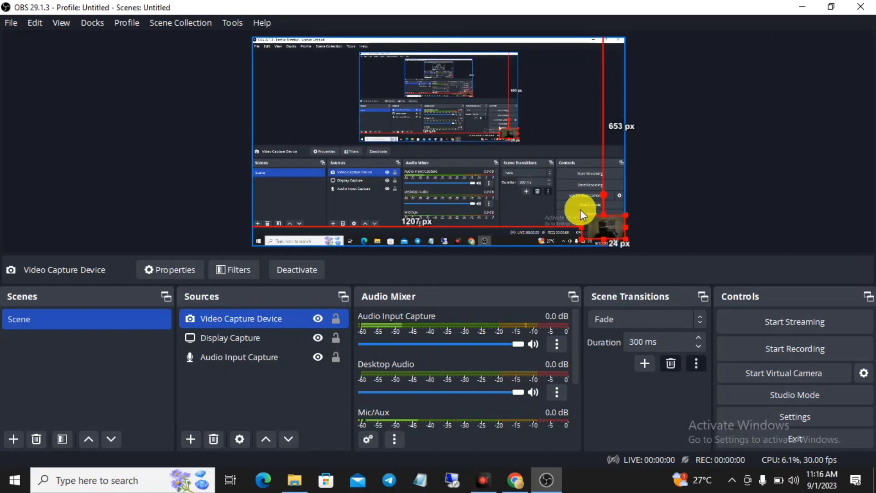
pyautogui.moveTo(581, 210)
pyautogui.mouseDown()
pyautogui.moveTo(573, 212)
pyautogui.moveTo(583, 223)
pyautogui.moveTo(592, 221)
pyautogui.mouseUp()
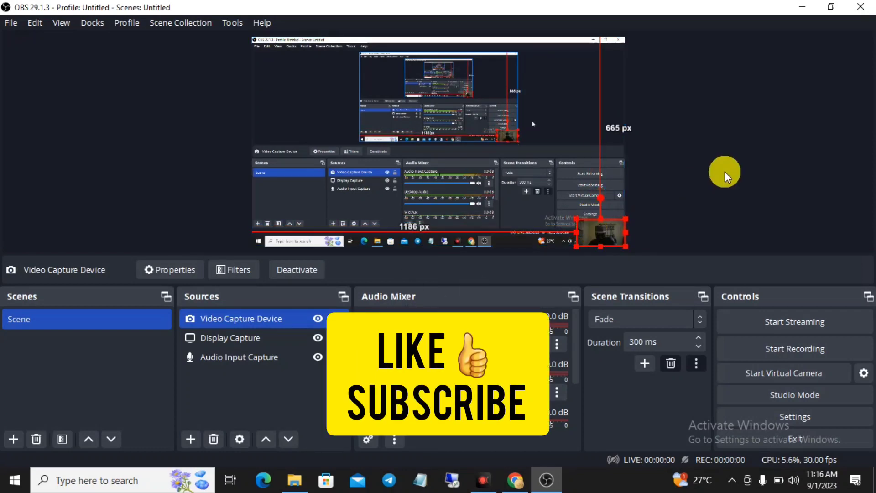
pyautogui.click(667, 198)
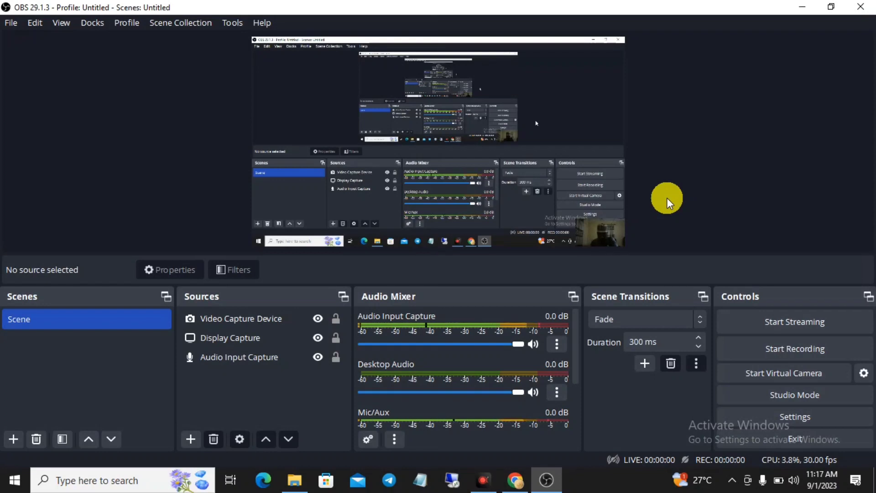
# - Try assigning hotkeys R to Start Recording, V to Stop Recording and A to Pause Recording, and discard the settings changes
pyautogui.click(840, 418)
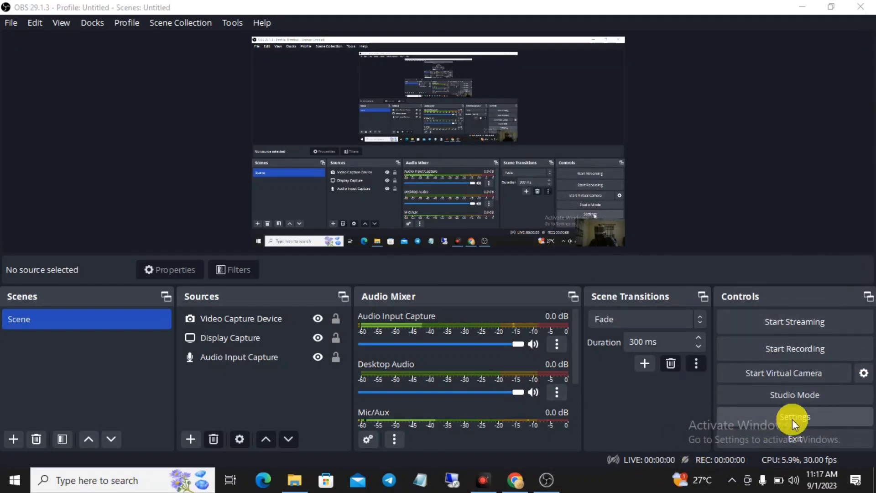
pyautogui.click(817, 413)
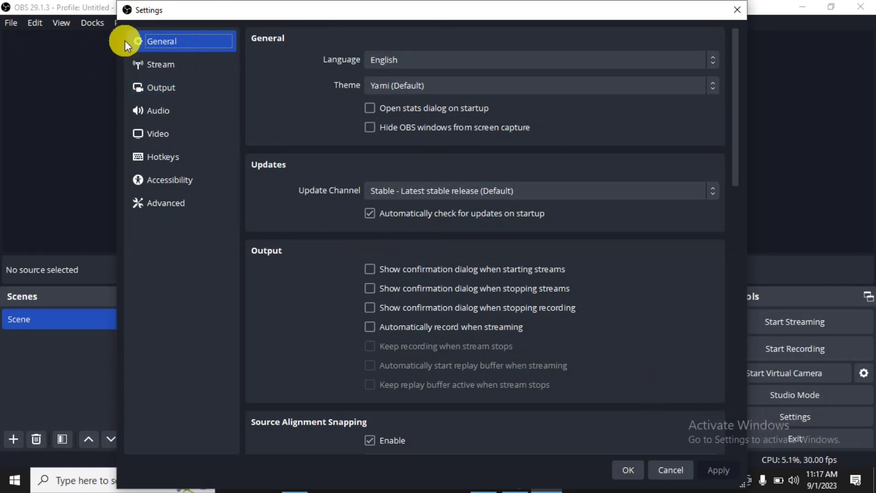
pyautogui.click(173, 155)
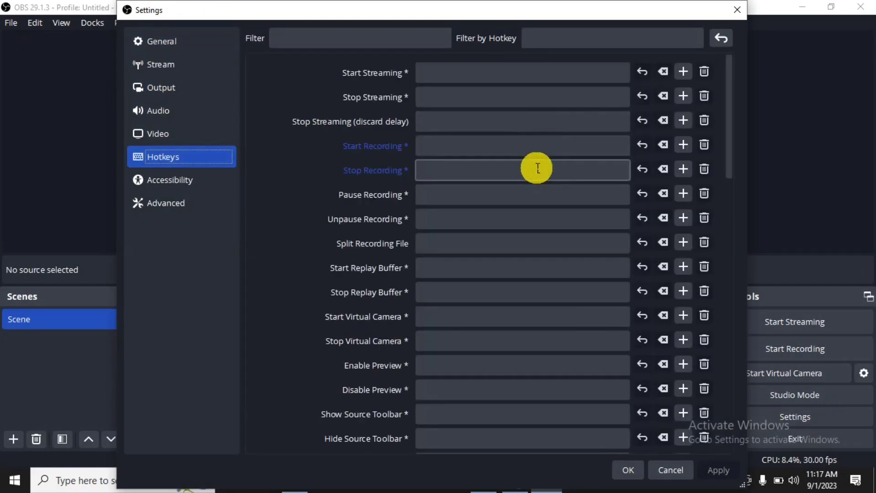
pyautogui.click(448, 145)
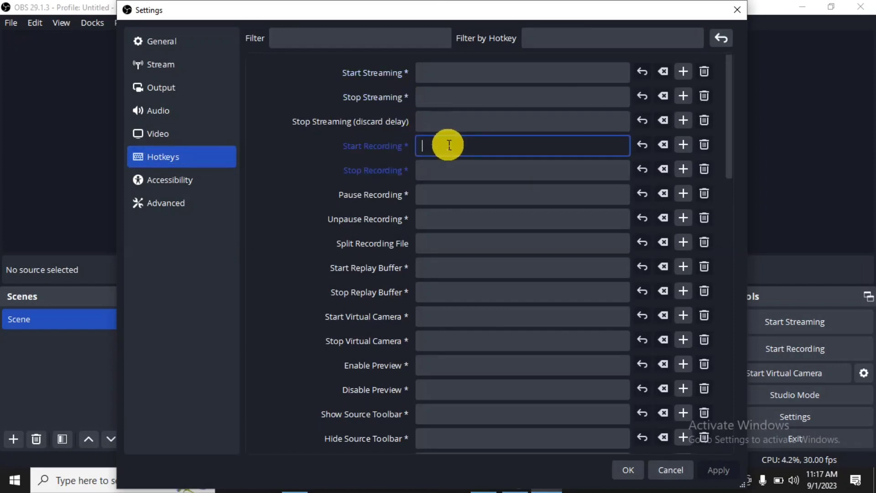
pyautogui.press('r')
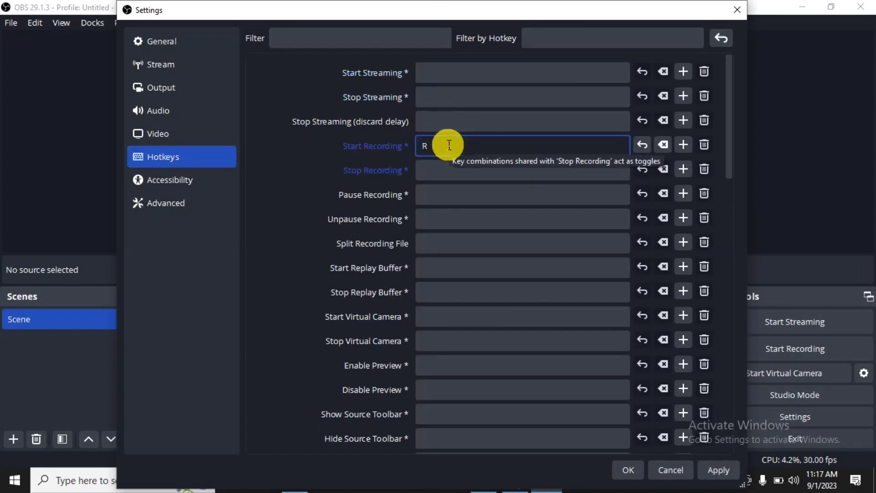
pyautogui.click(449, 174)
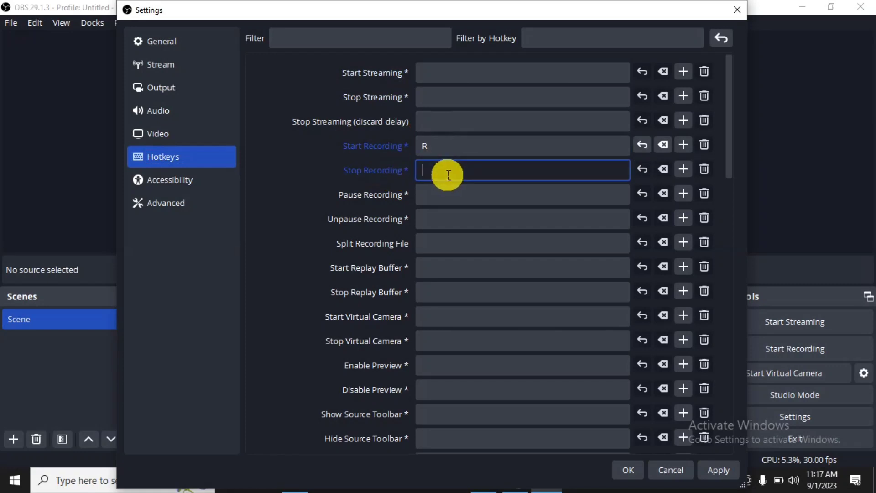
pyautogui.press('v')
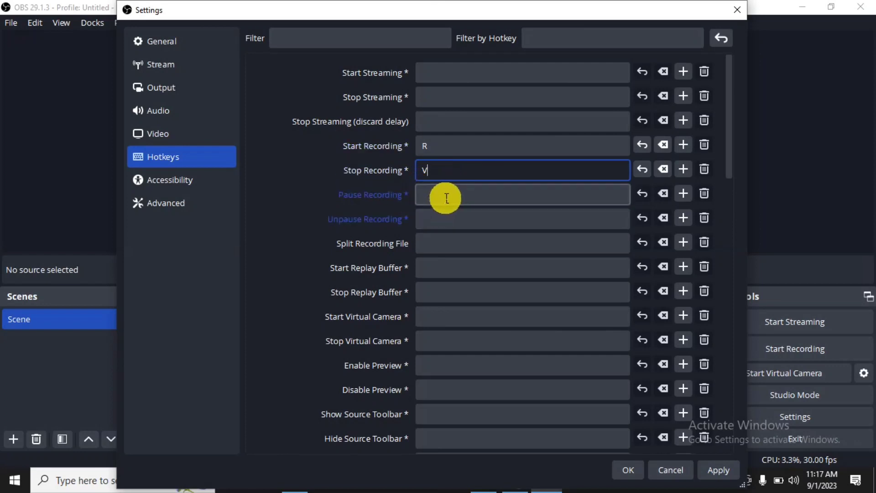
pyautogui.click(448, 198)
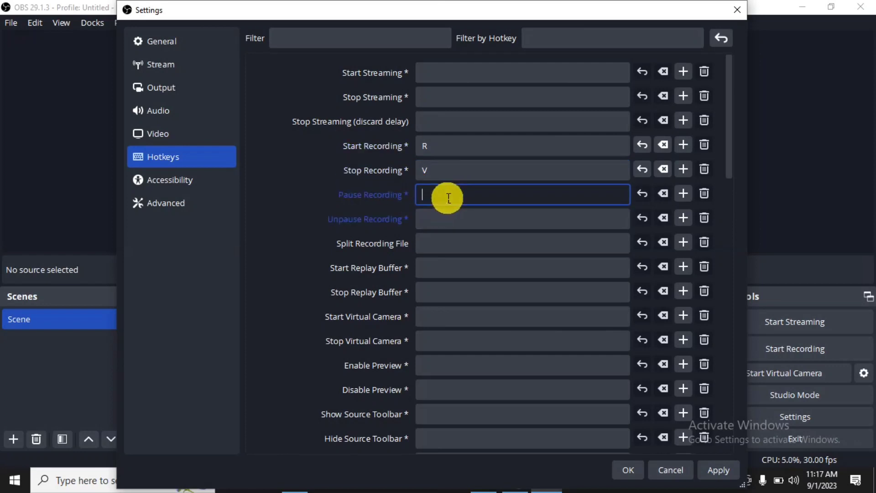
pyautogui.press('a')
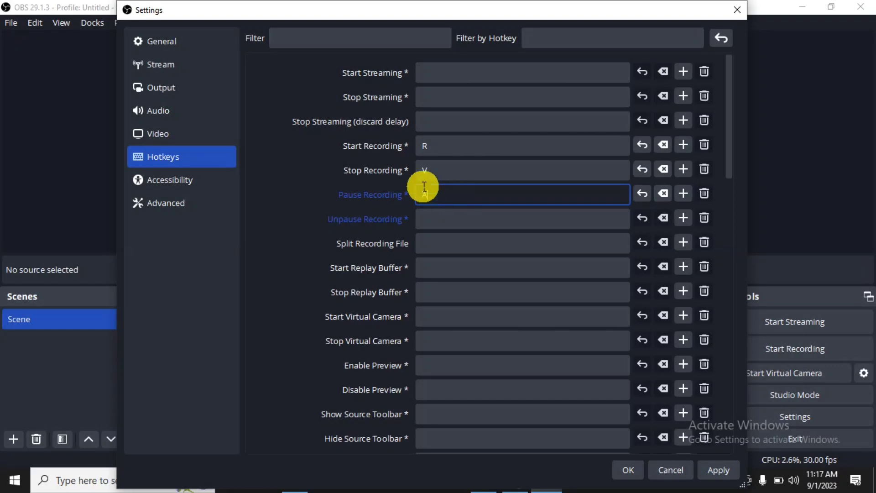
pyautogui.scroll(-3, 426, 247)
pyautogui.scroll(-15, 438, 316)
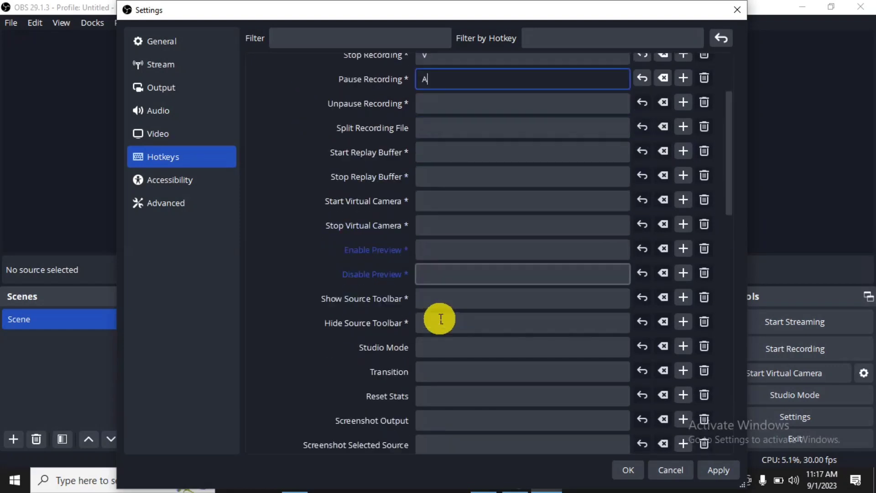
pyautogui.scroll(-8, 441, 322)
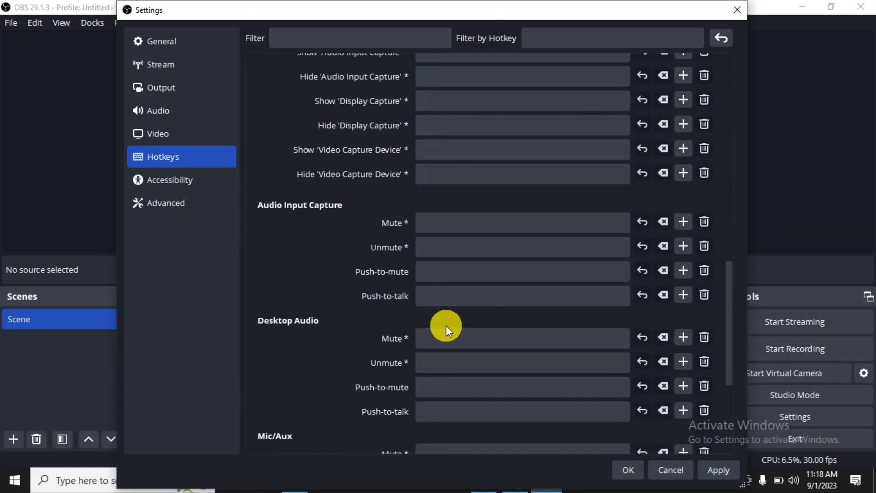
pyautogui.scroll(20, 446, 324)
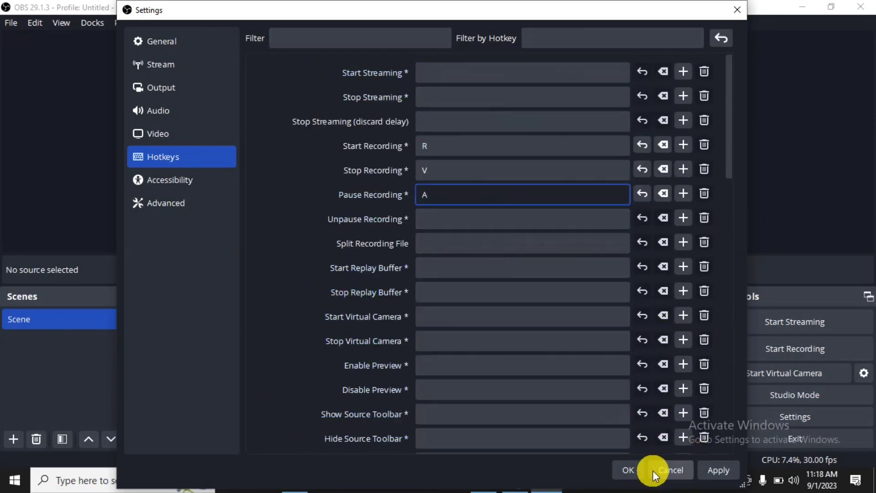
pyautogui.click(680, 467)
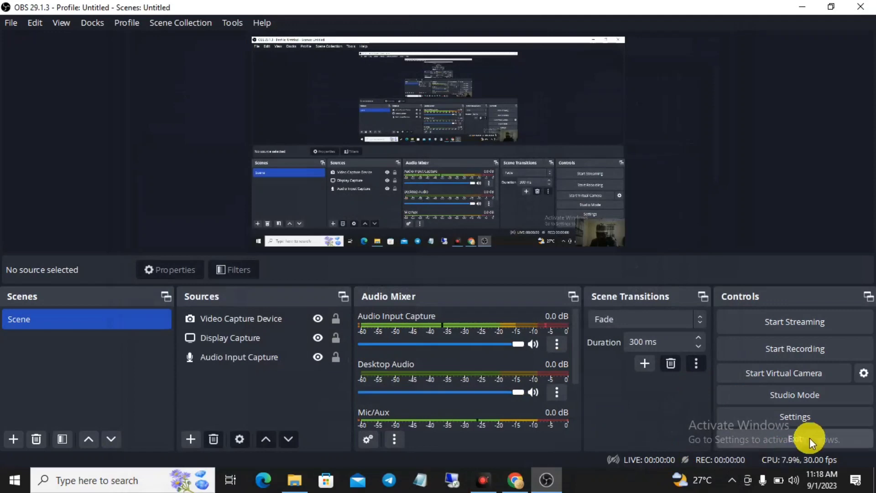
# - Set the recording format to MPEG-4 (.mp4) in the output settings and save the change
pyautogui.click(813, 418)
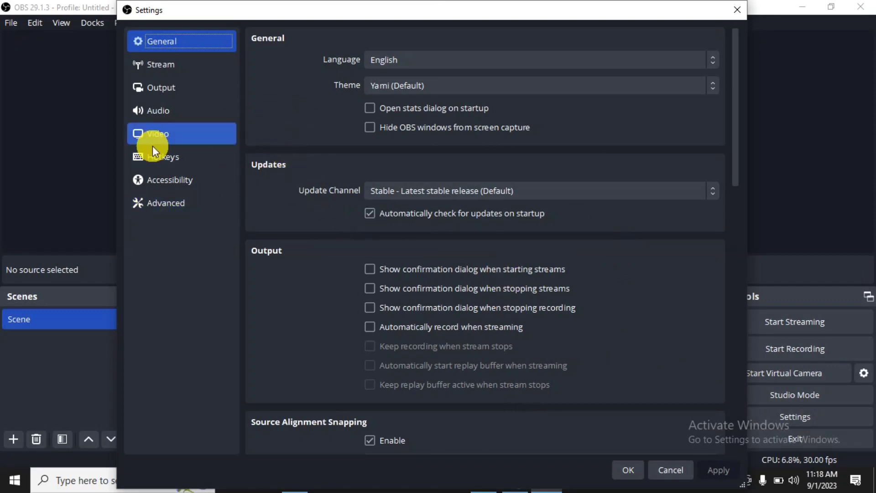
pyautogui.click(229, 88)
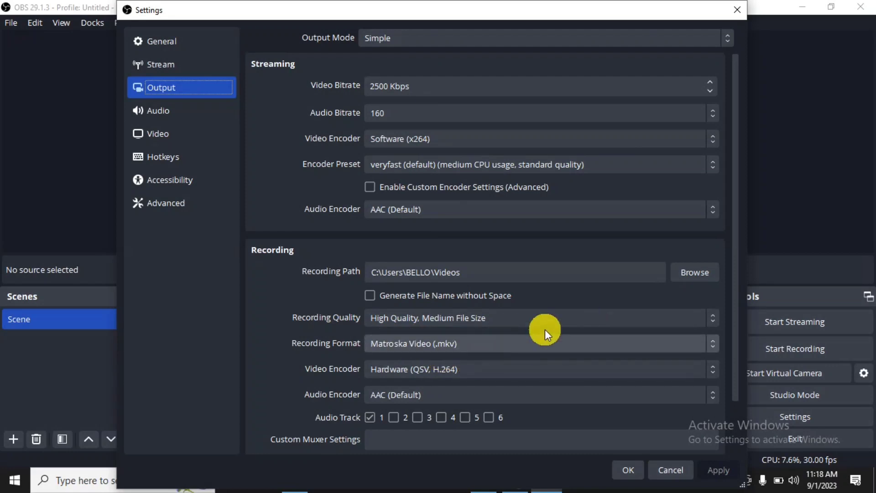
pyautogui.click(568, 346)
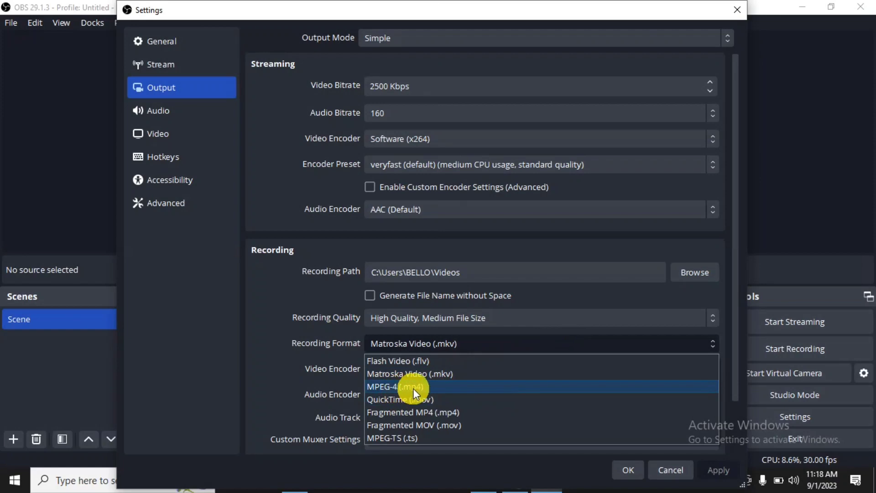
pyautogui.click(483, 387)
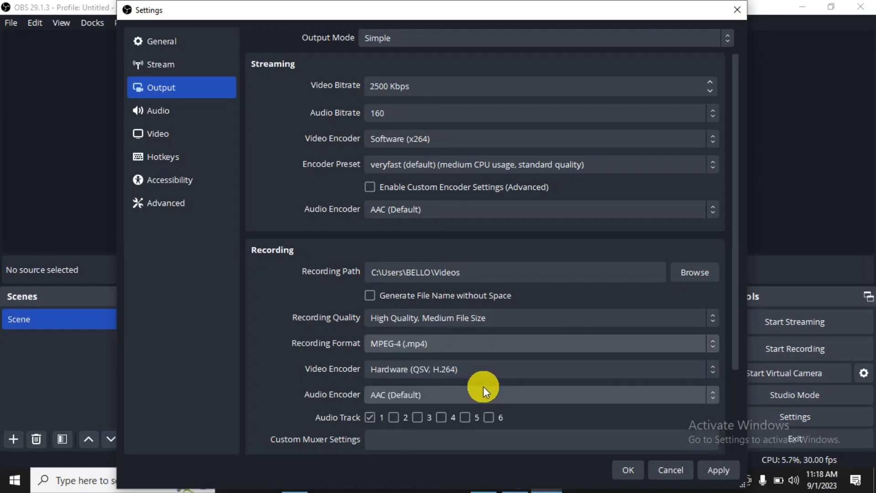
pyautogui.click(631, 469)
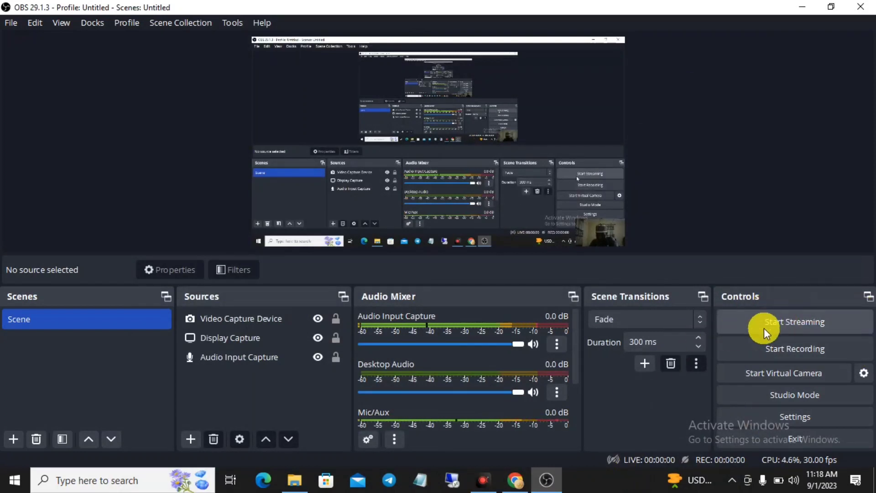
# - Start recording the scene and switch to Chrome with a new browser tab open
pyautogui.click(816, 346)
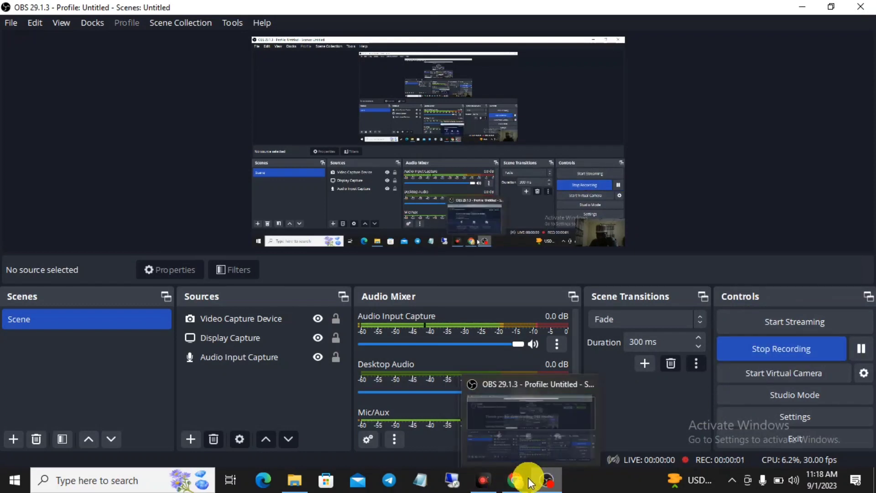
pyautogui.click(514, 480)
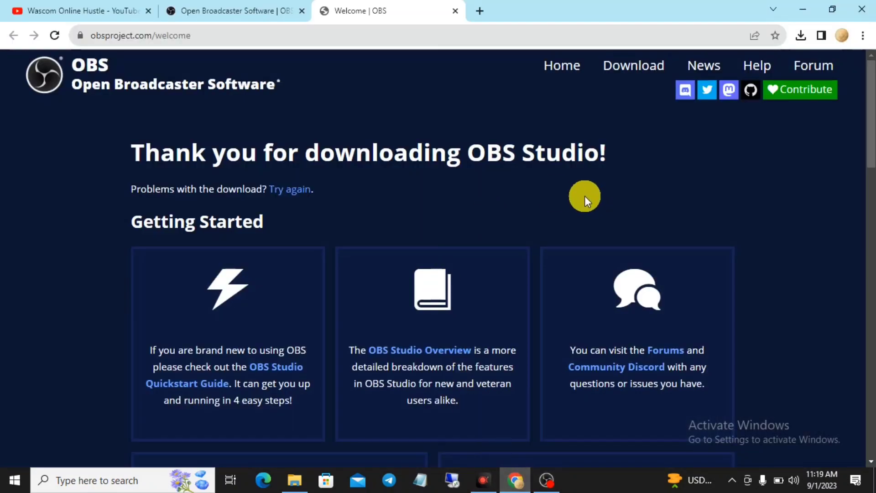
pyautogui.click(475, 14)
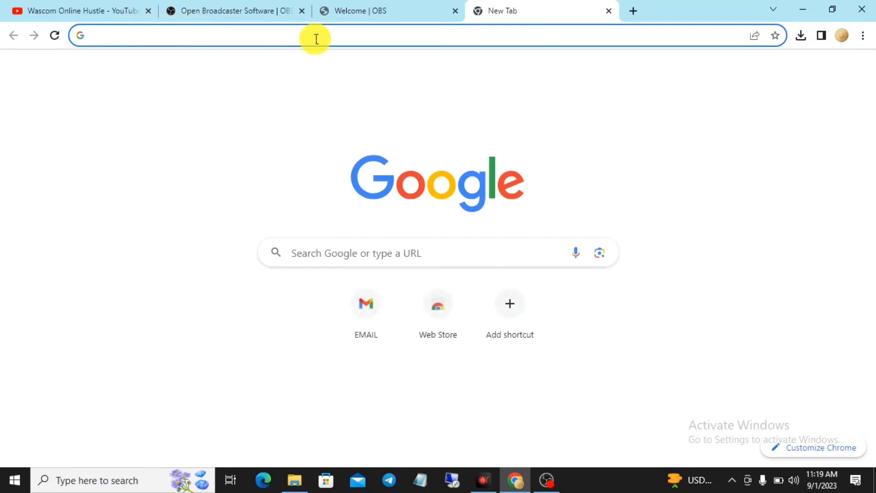
# - Search Google for "make money online" and browse down through the results
pyautogui.click(112, 32)
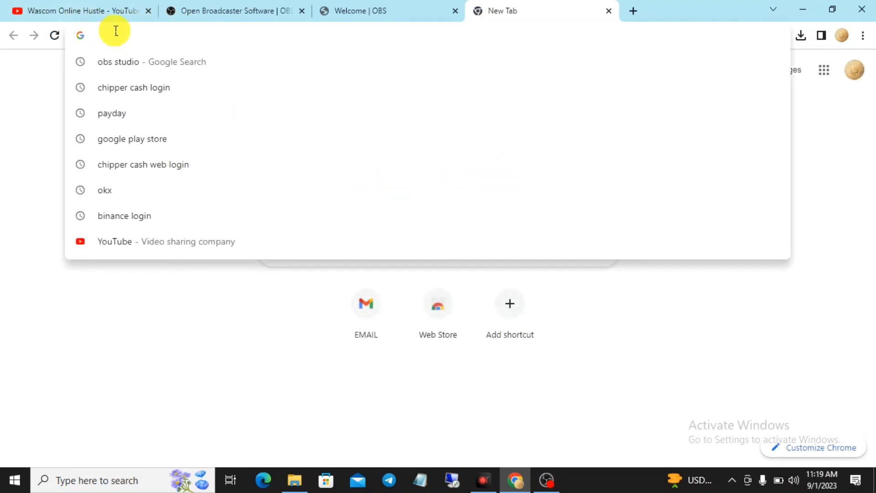
pyautogui.write('M')
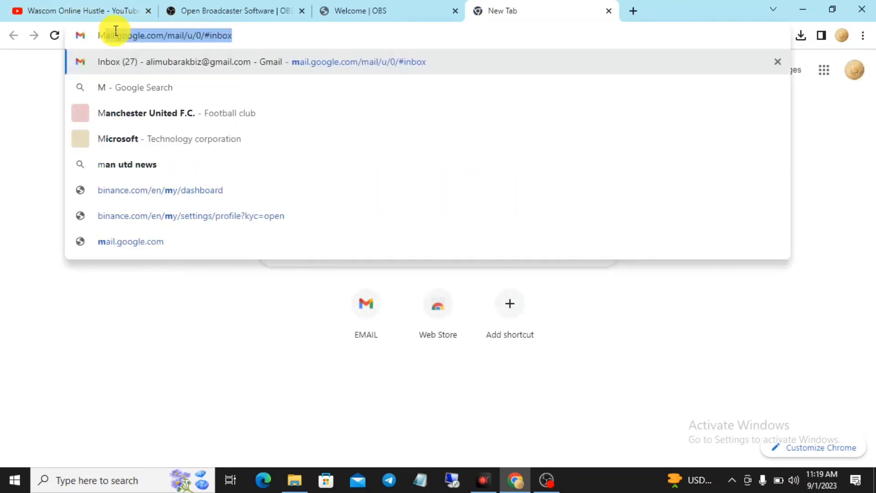
pyautogui.write('k')
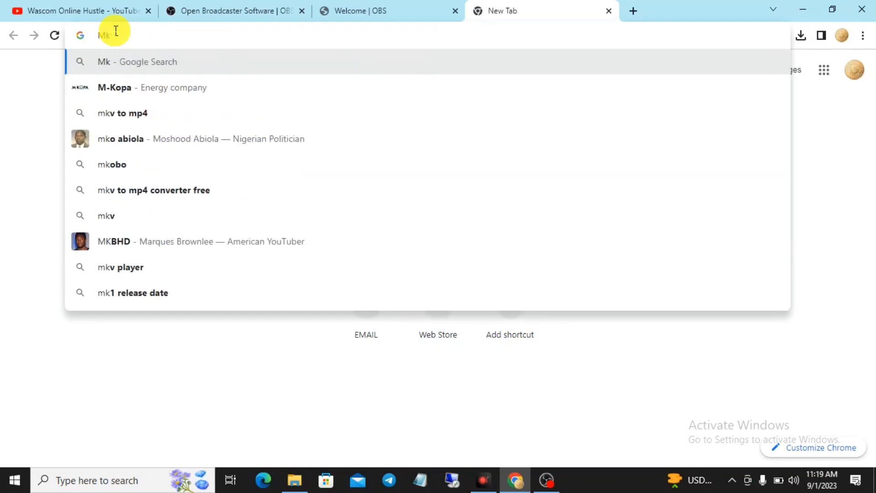
pyautogui.press('BackSpace')
pyautogui.write('a')
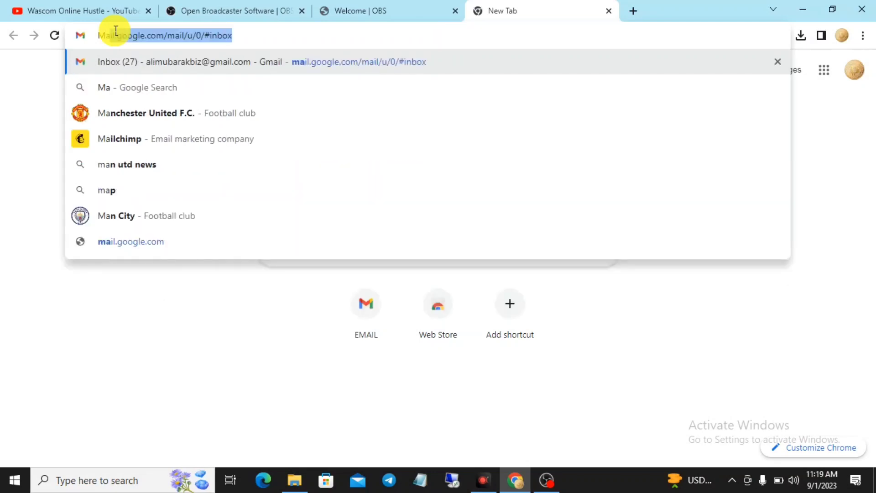
pyautogui.write('ke ')
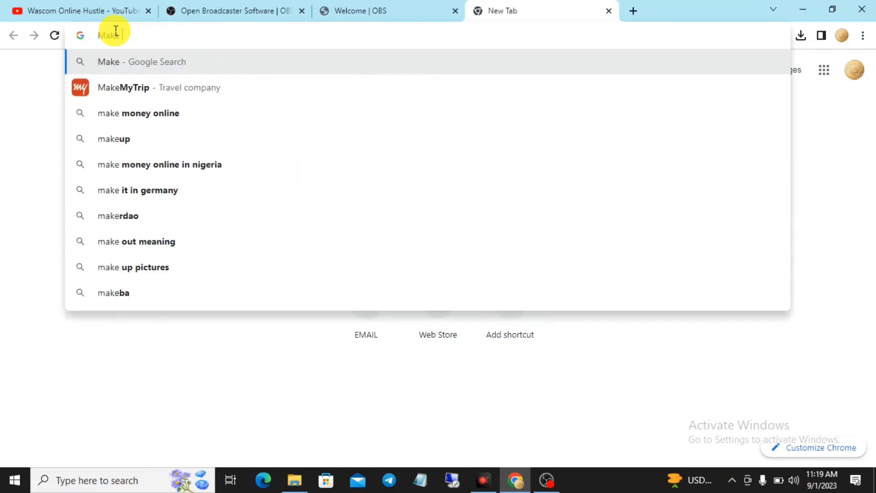
pyautogui.write('money')
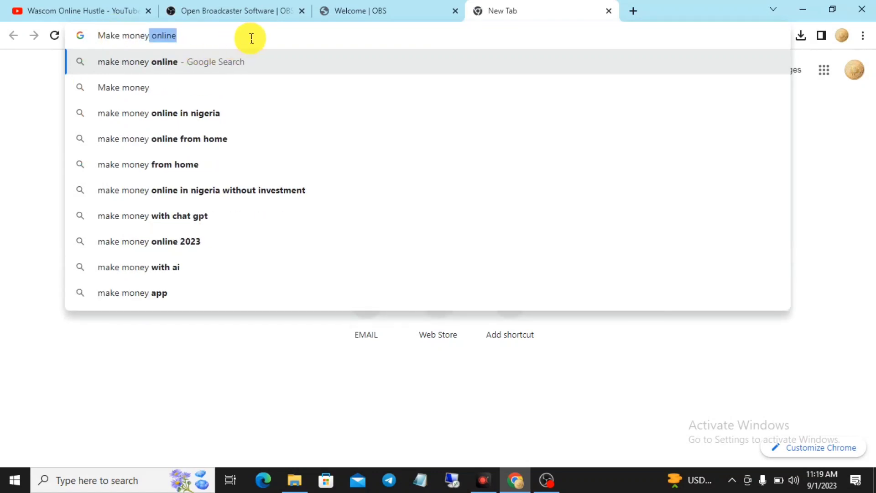
pyautogui.press('End')
pyautogui.press('Return')
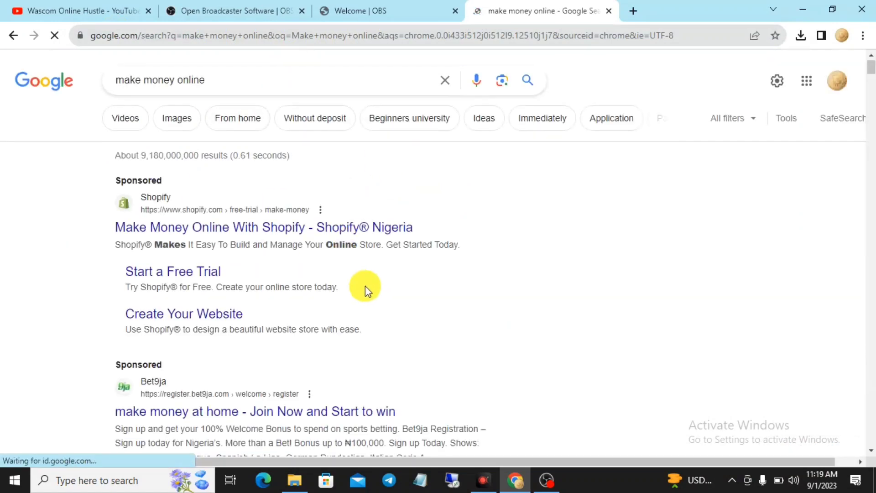
pyautogui.scroll(-8, 365, 287)
pyautogui.scroll(5, 299, 256)
pyautogui.scroll(-10, 347, 331)
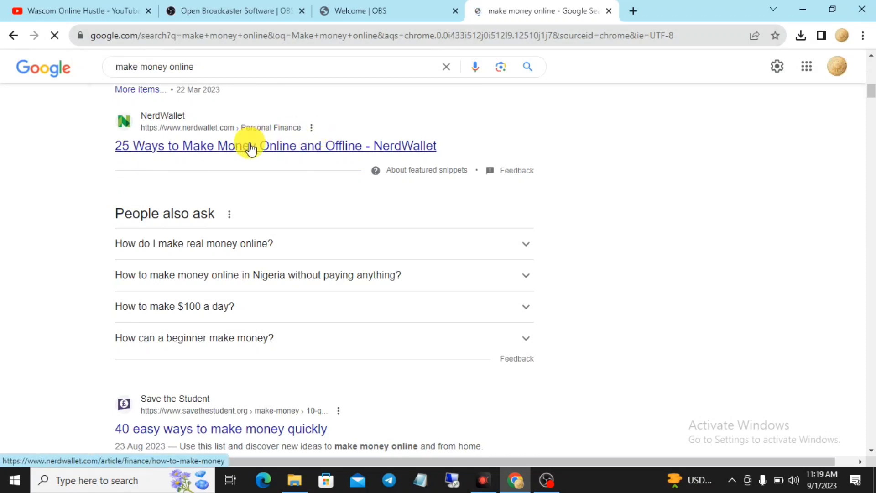
# - Open the NerdWallet article "25 Ways to Make Money Online and Offline", skim its opening section and dismiss the account sign-up popup
pyautogui.click(244, 110)
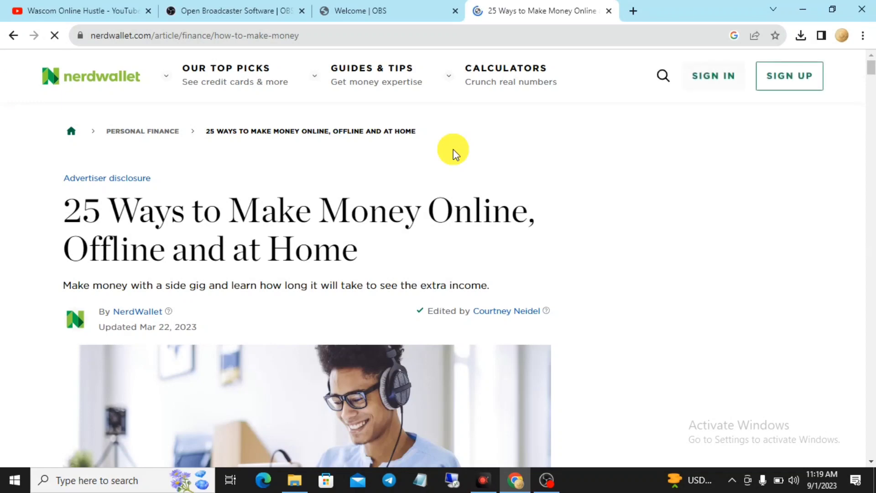
pyautogui.scroll(-5, 454, 150)
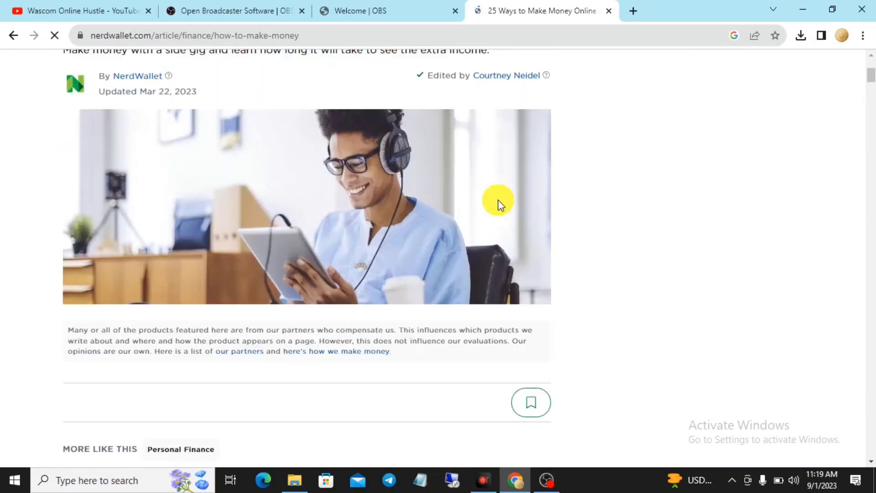
pyautogui.scroll(5, 499, 182)
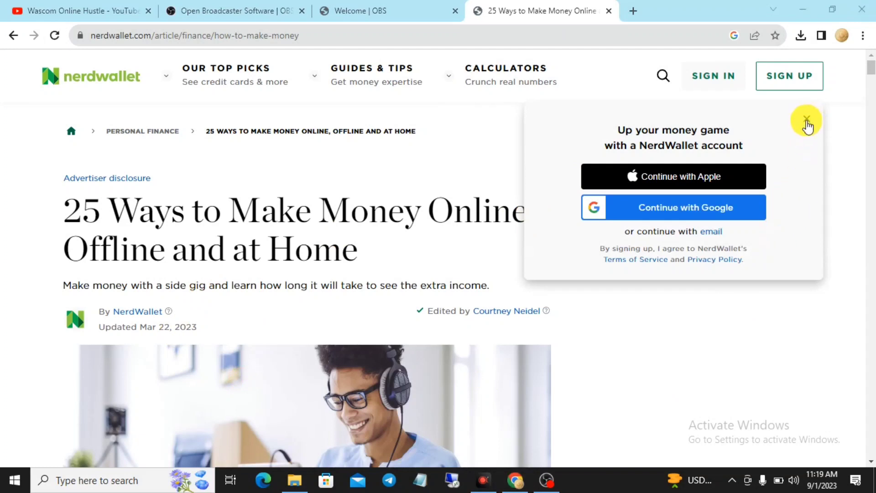
pyautogui.click(683, 303)
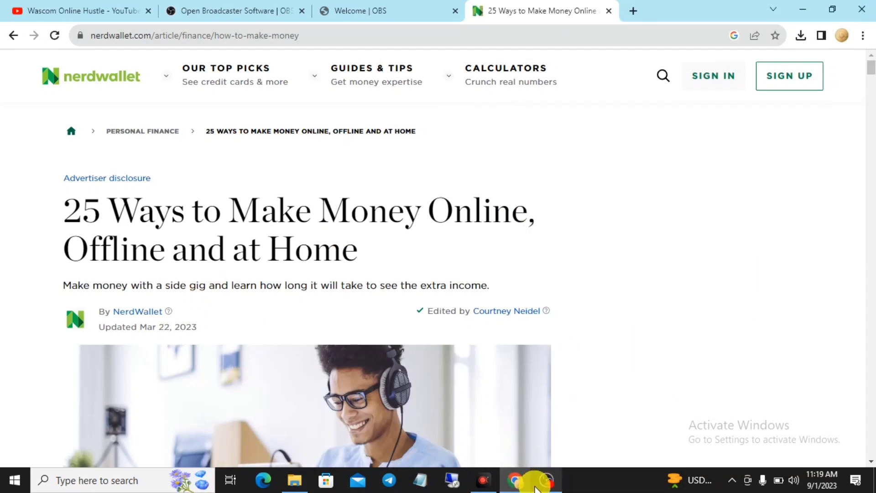
# - Switch back to OBS and stop the recording
pyautogui.moveTo(547, 483)
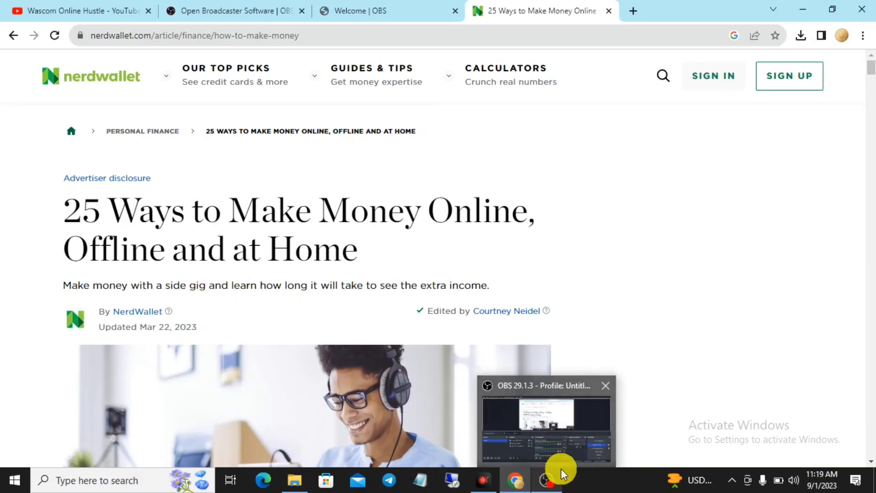
pyautogui.click(542, 480)
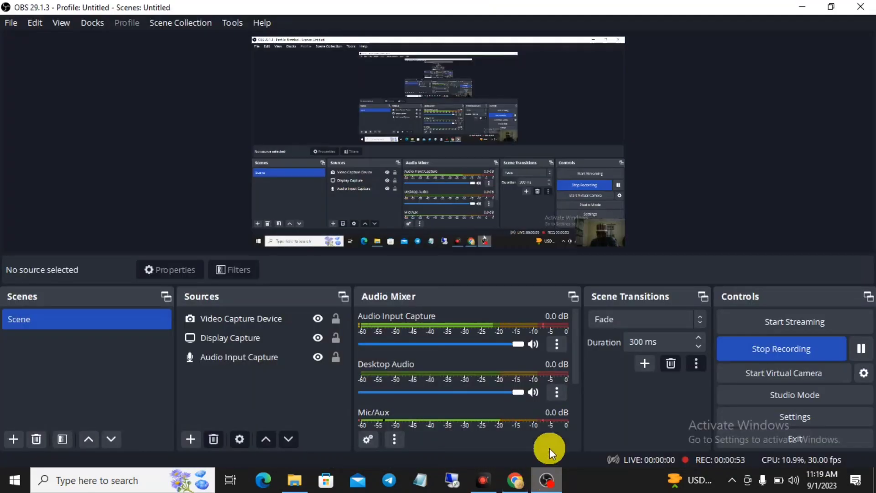
pyautogui.click(790, 351)
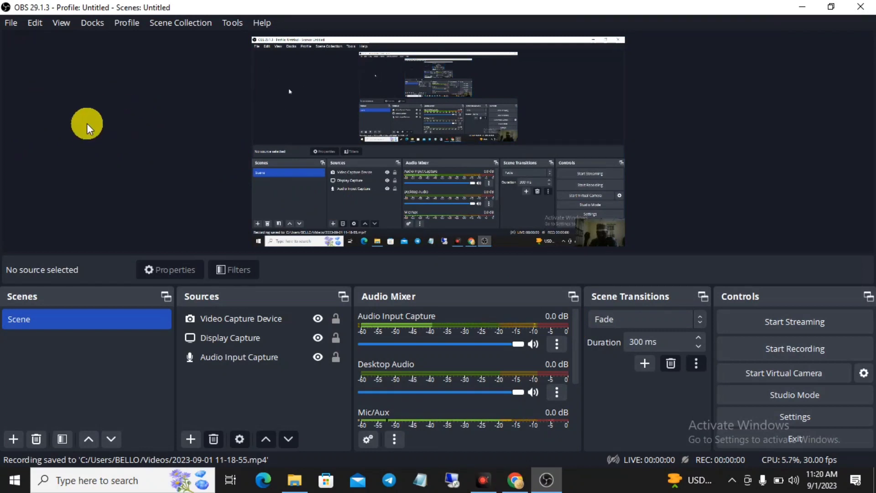
pyautogui.click(12, 27)
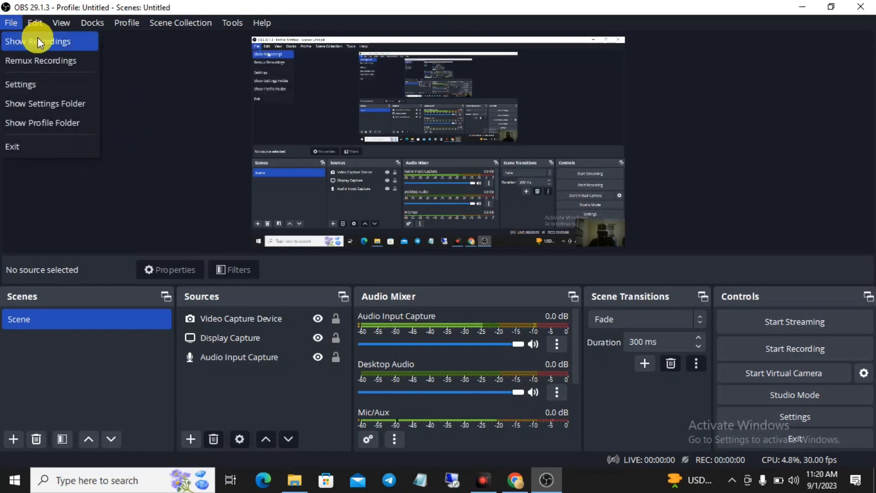
pyautogui.click(78, 45)
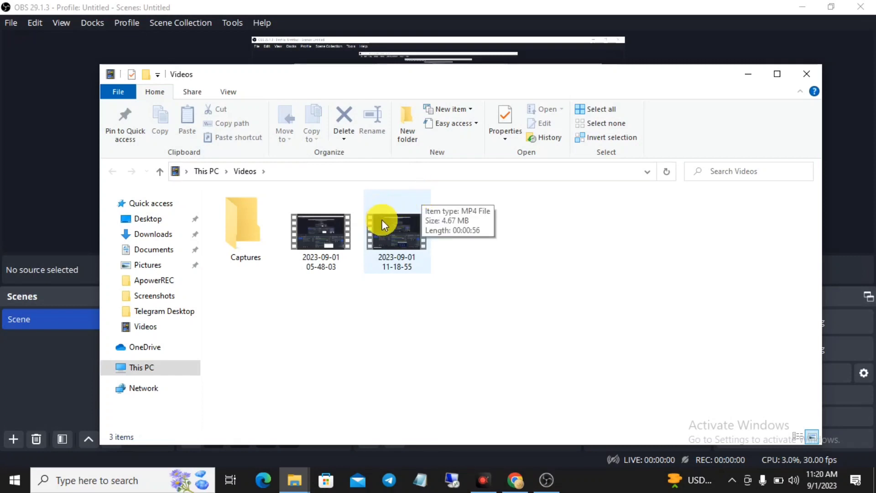
pyautogui.click(412, 227)
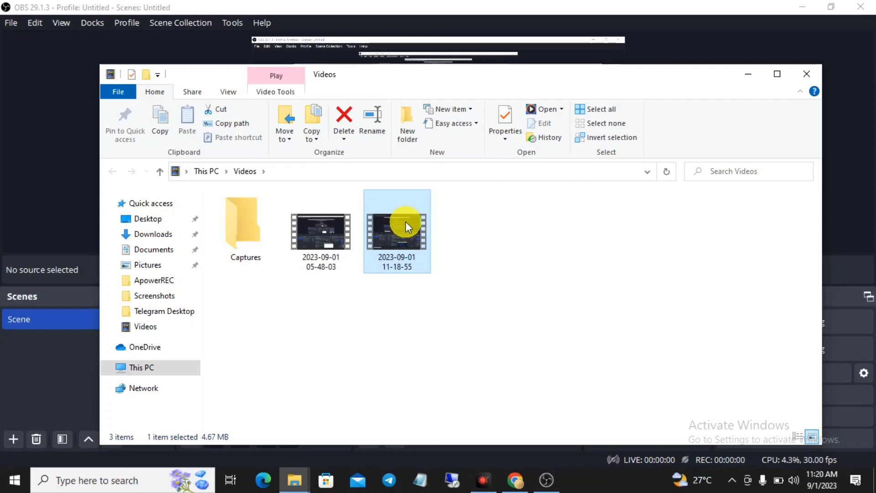
pyautogui.doubleClick(409, 222)
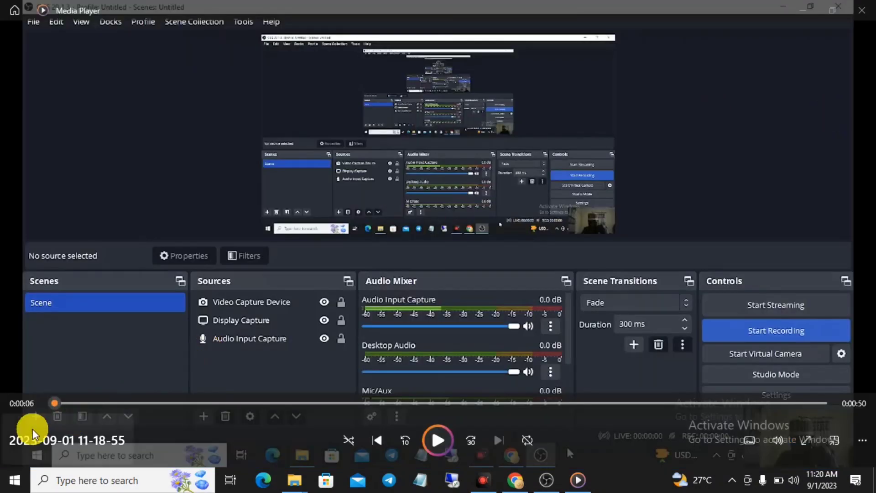
# - Resume playback of the recorded video to review the captured screen and webcam, and pause it partway through
pyautogui.click(451, 441)
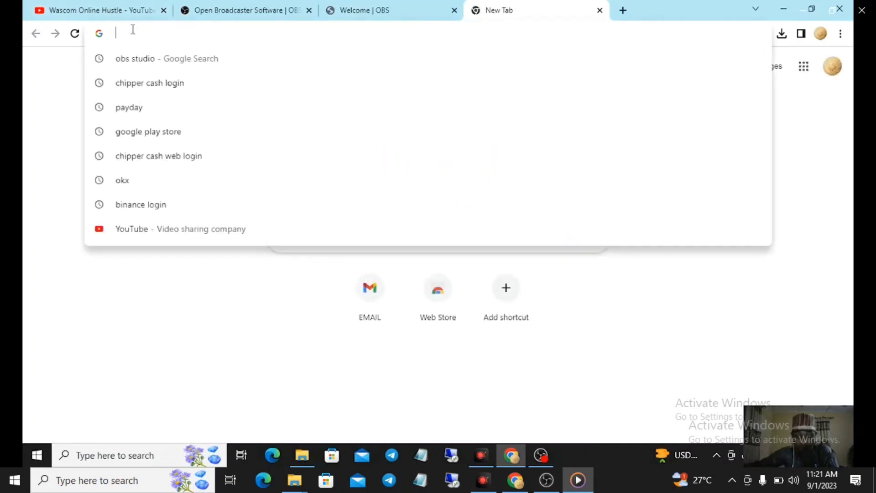
pyautogui.moveTo(472, 294)
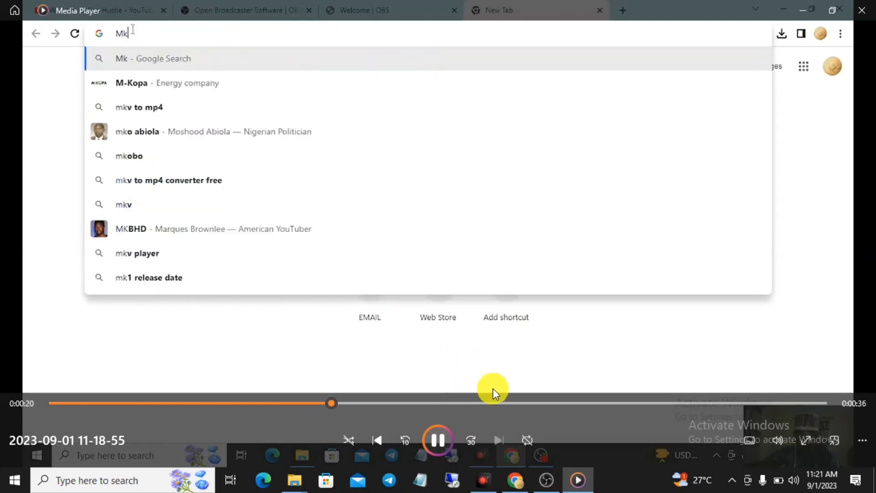
pyautogui.click(436, 442)
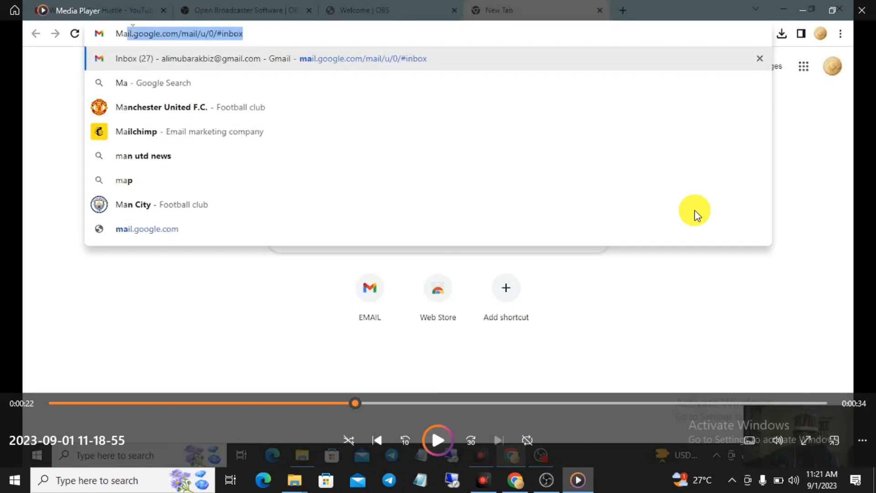
# - Close the video player and the Videos folder, and switch to Chrome
pyautogui.click(860, 13)
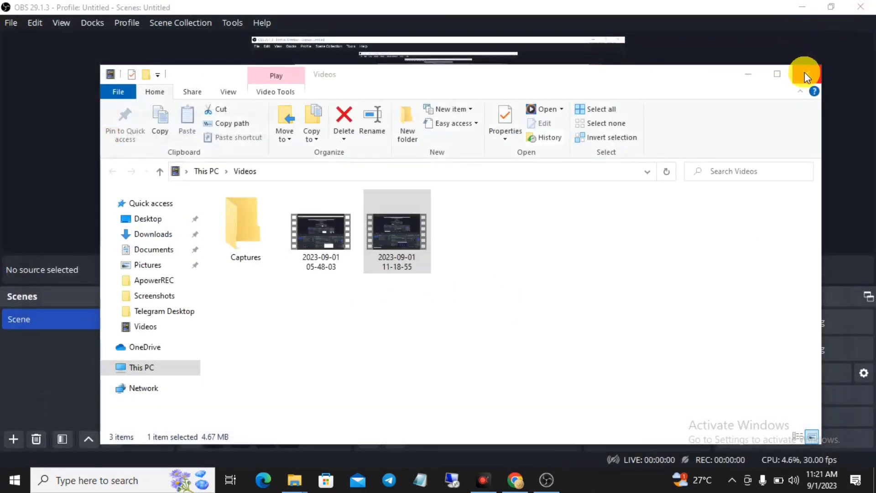
pyautogui.click(804, 73)
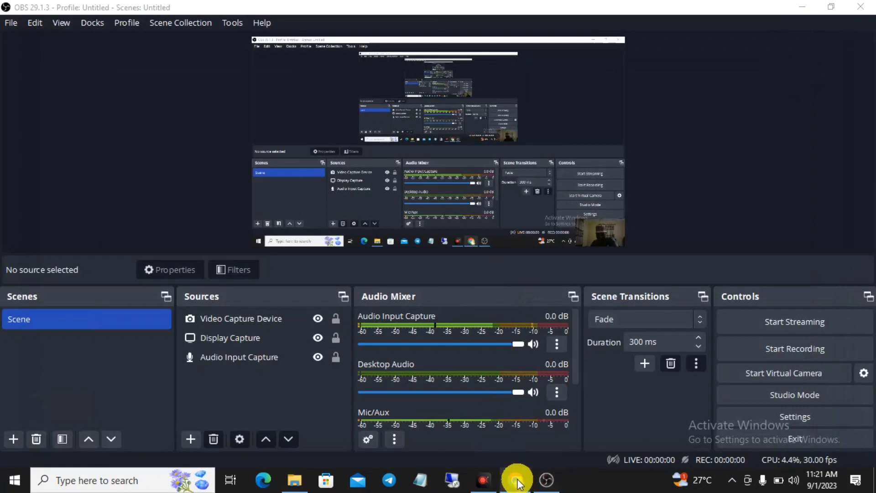
pyautogui.click(513, 479)
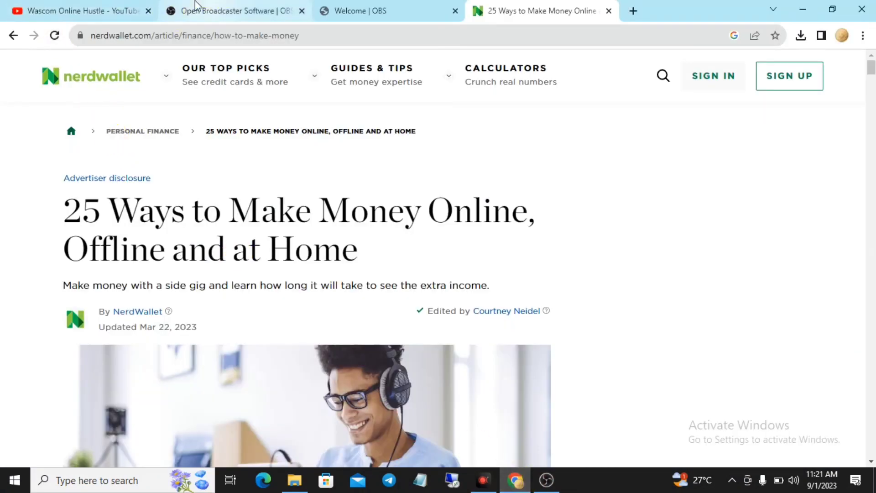